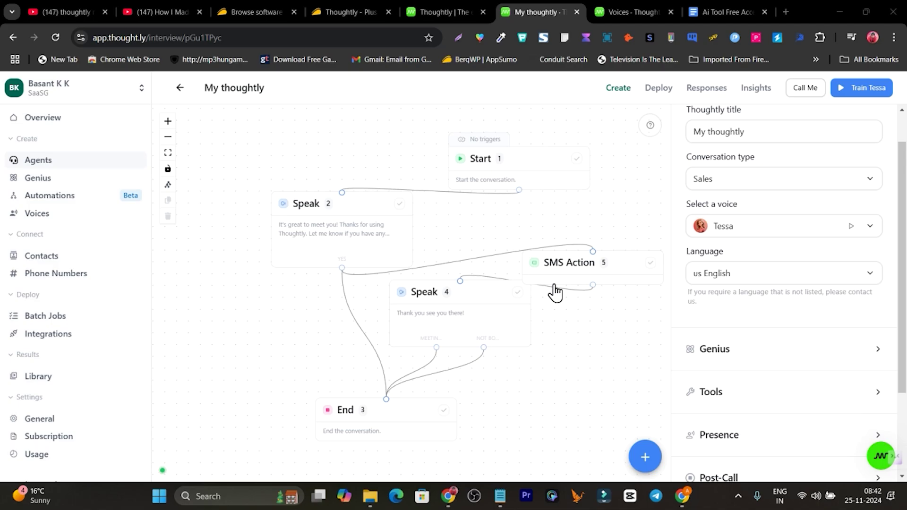
Step: Look over the Thoughtly homepage and the agent flow, and browse the list of available voices
click(438, 7)
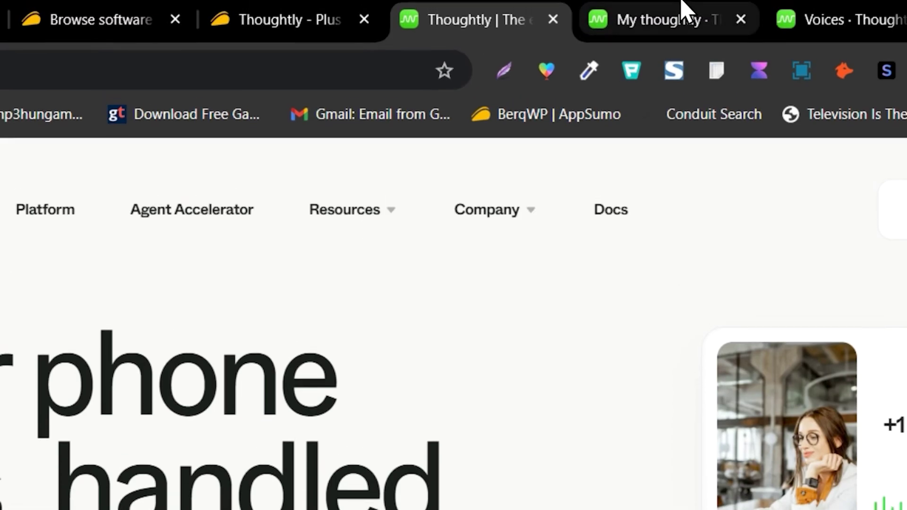
click(684, 11)
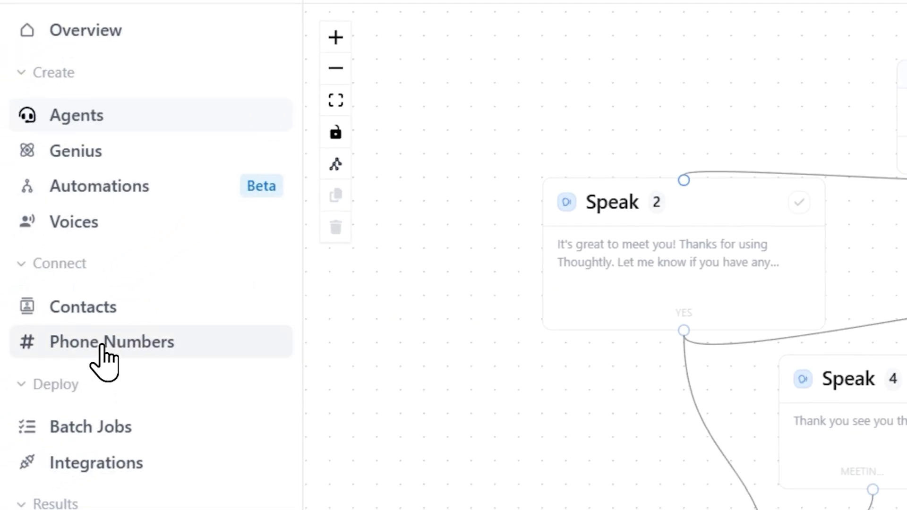
click(708, 14)
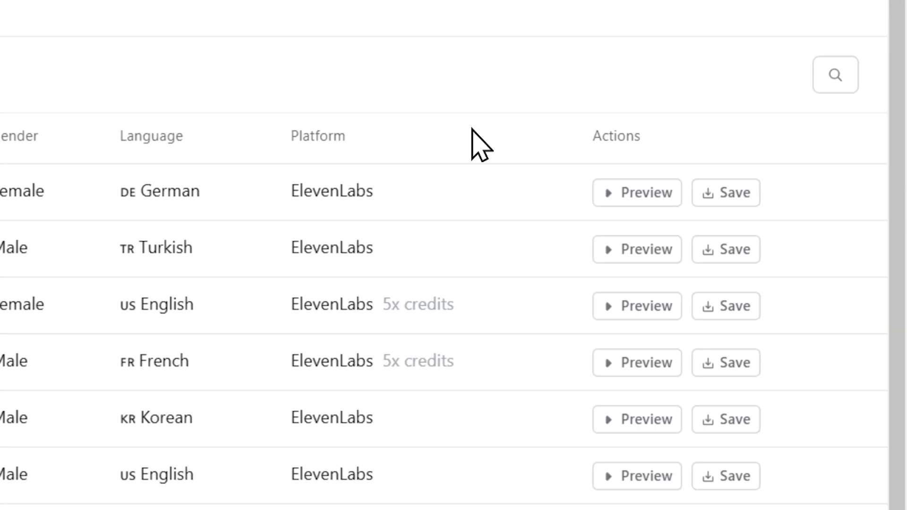
scroll(142, 365, down, 5)
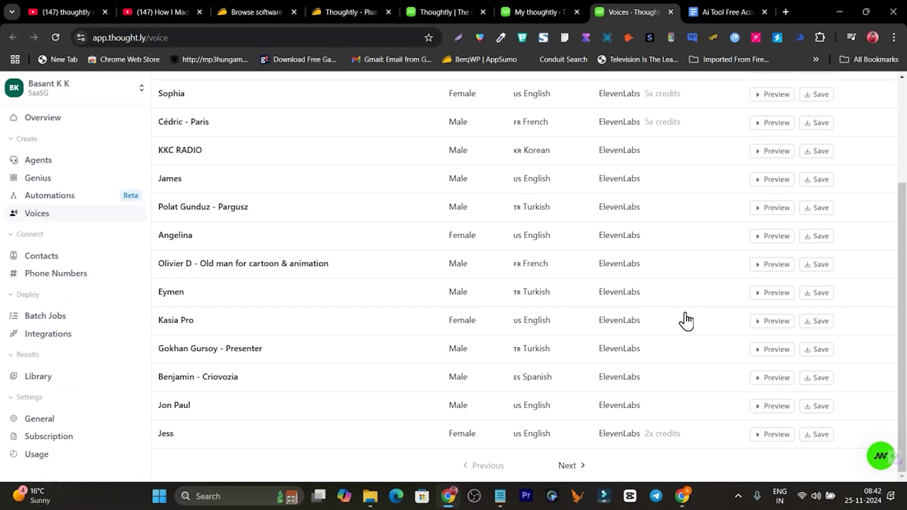
scroll(686, 321, up, 3)
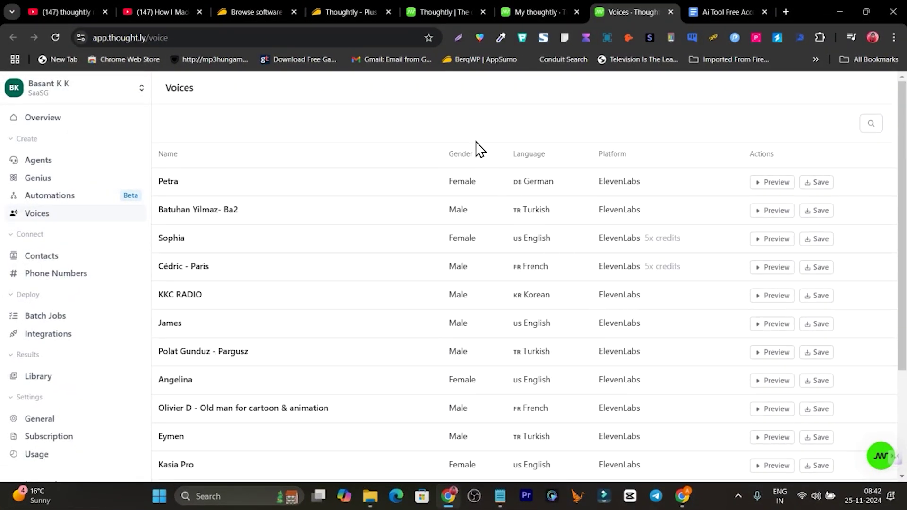
Step: Review the introduction on the Thoughtly homepage and open the product's AppSumo deal page
click(427, 12)
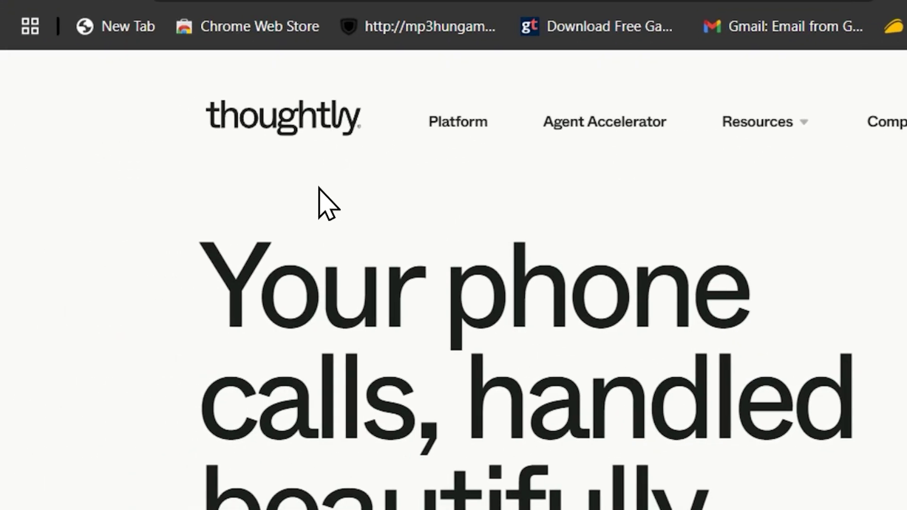
scroll(319, 188, down, 5)
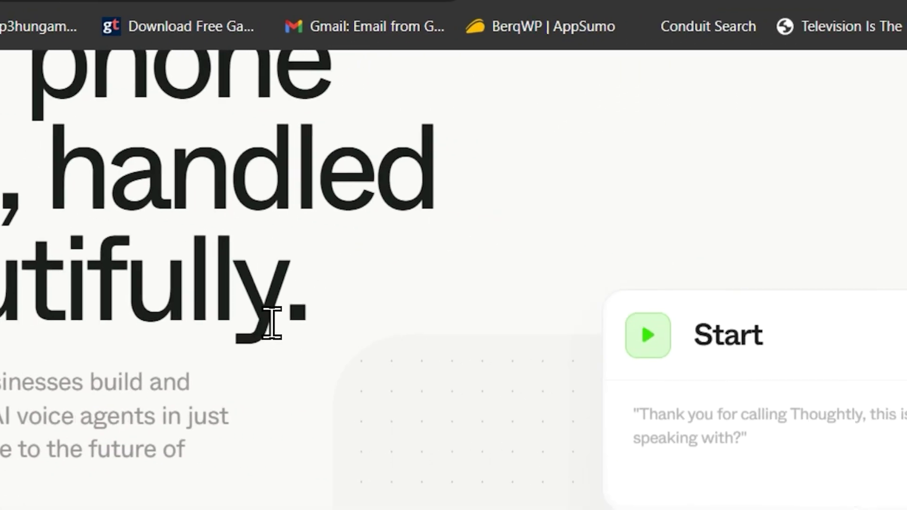
scroll(323, 250, down, 3)
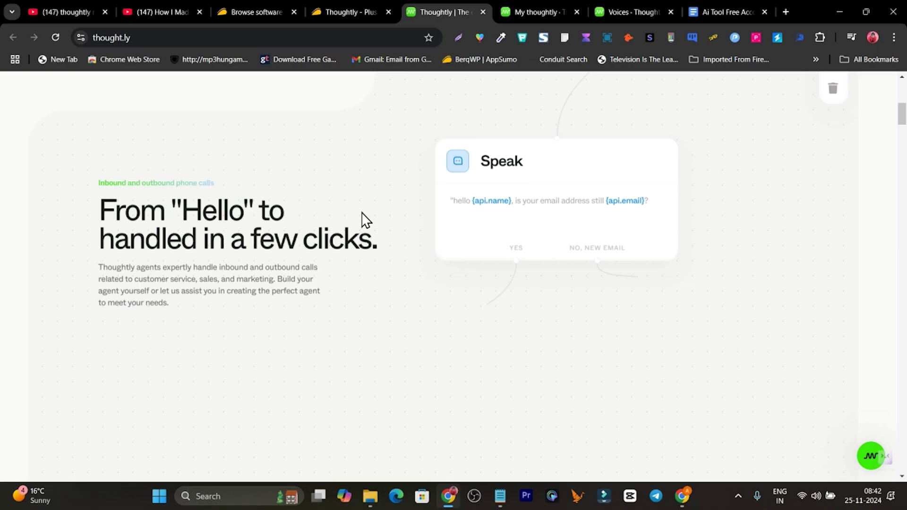
scroll(368, 218, up, 5)
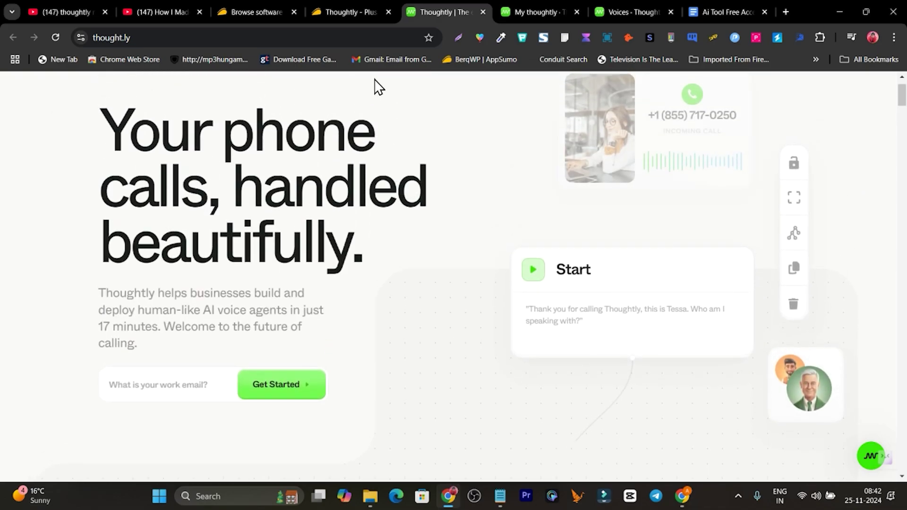
click(353, 12)
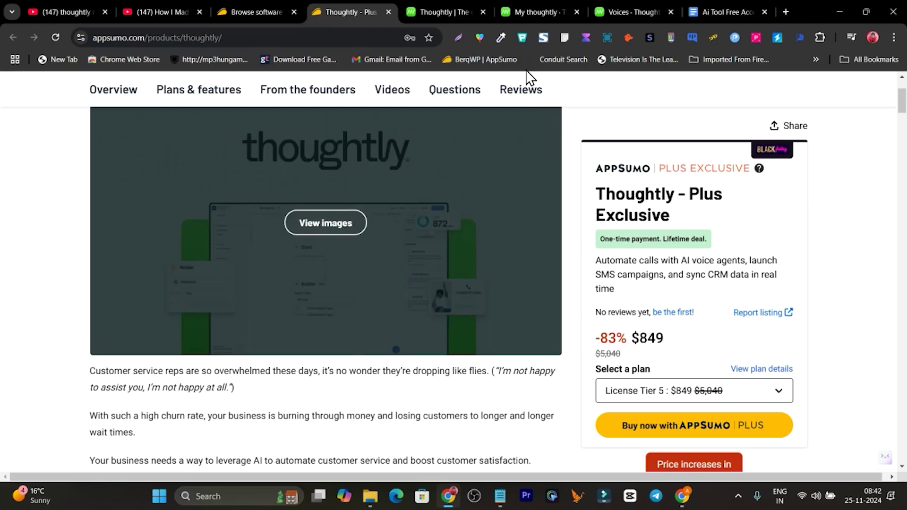
Step: Return to the My thoughtly flow and reposition the Start and Speak 2 nodes slightly higher on the canvas
click(527, 12)
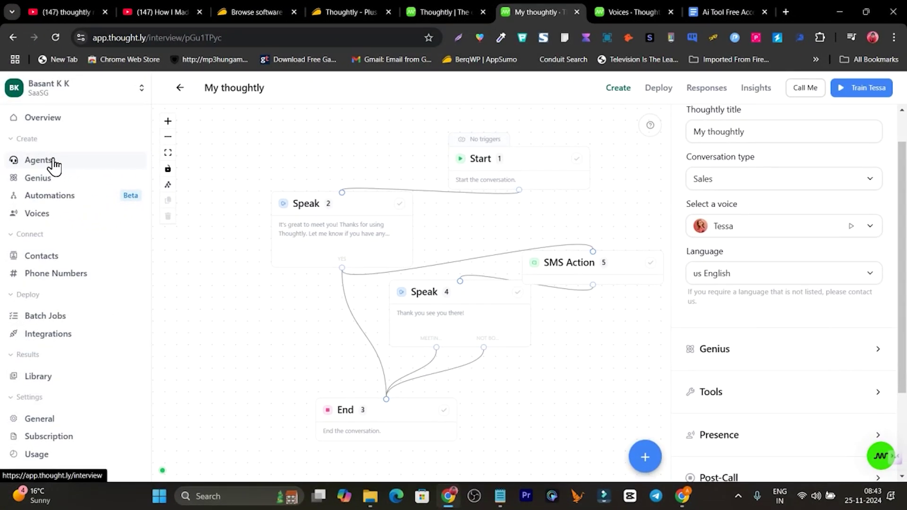
drag(346, 146, 320, 150)
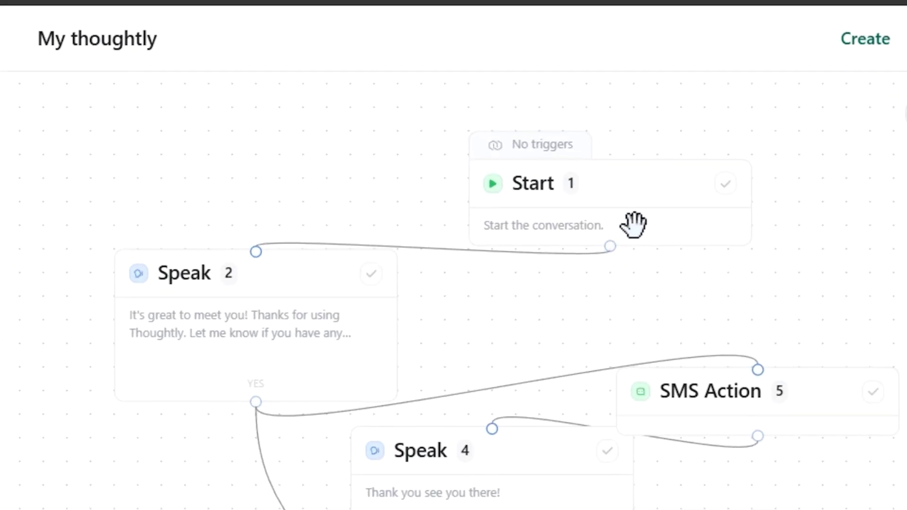
drag(634, 215, 642, 188)
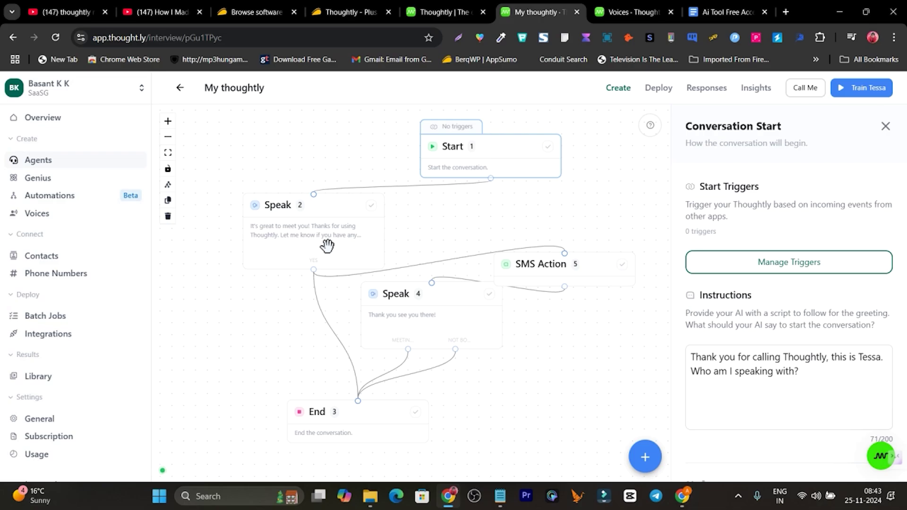
drag(327, 245, 319, 229)
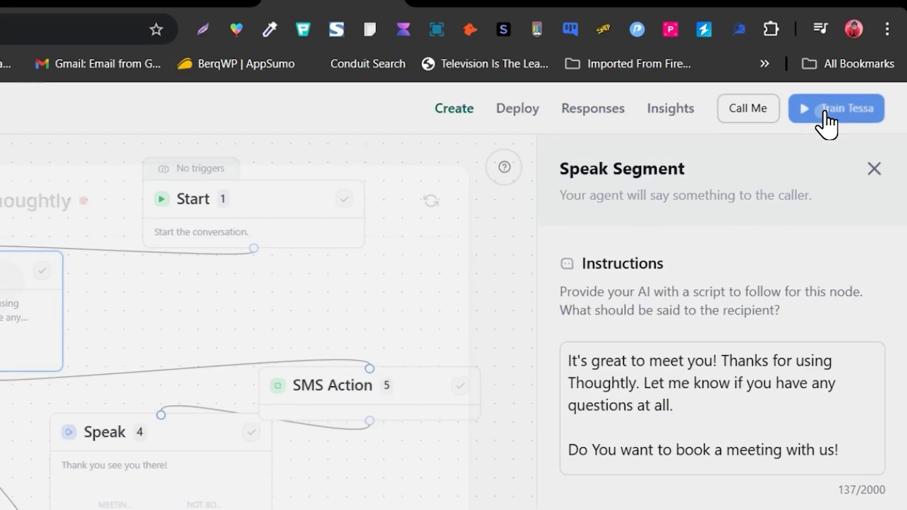
Step: Open the Train Tessa test chat to view the agent's opening message, and close it
click(855, 94)
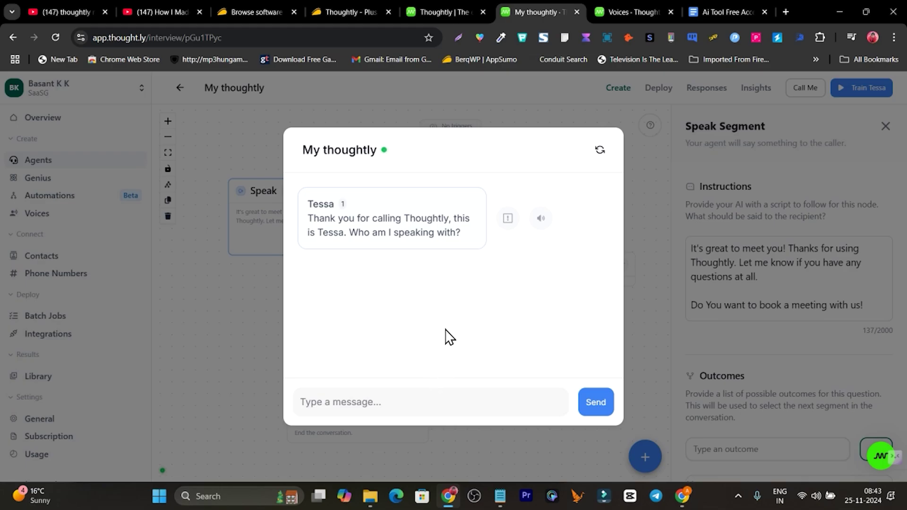
click(273, 306)
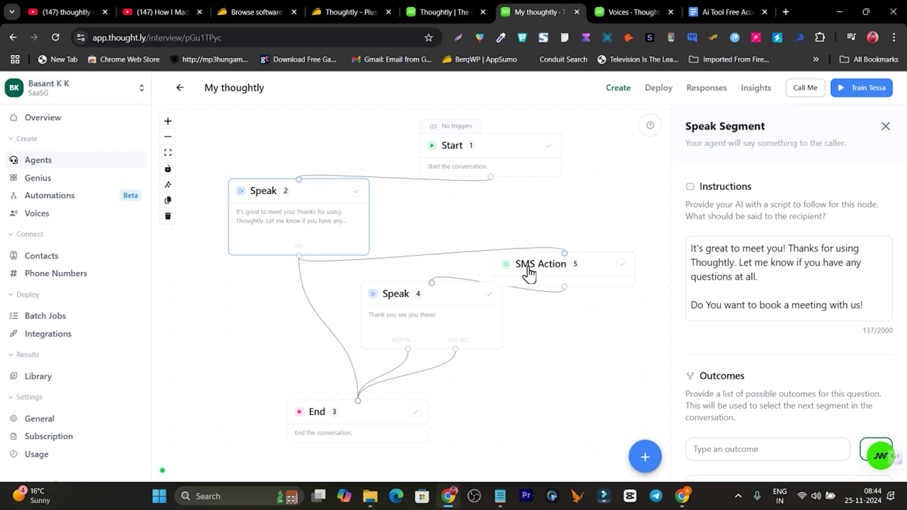
Step: Move the SMS Action node slightly up, place the Speak 4 node beneath it, and select the Speak 2 node
drag(531, 271, 527, 257)
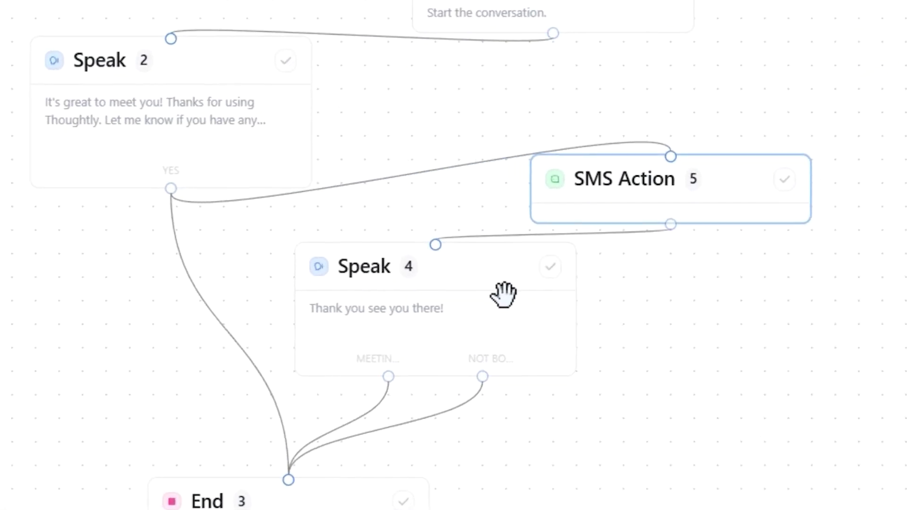
drag(465, 309, 550, 346)
drag(674, 370, 681, 326)
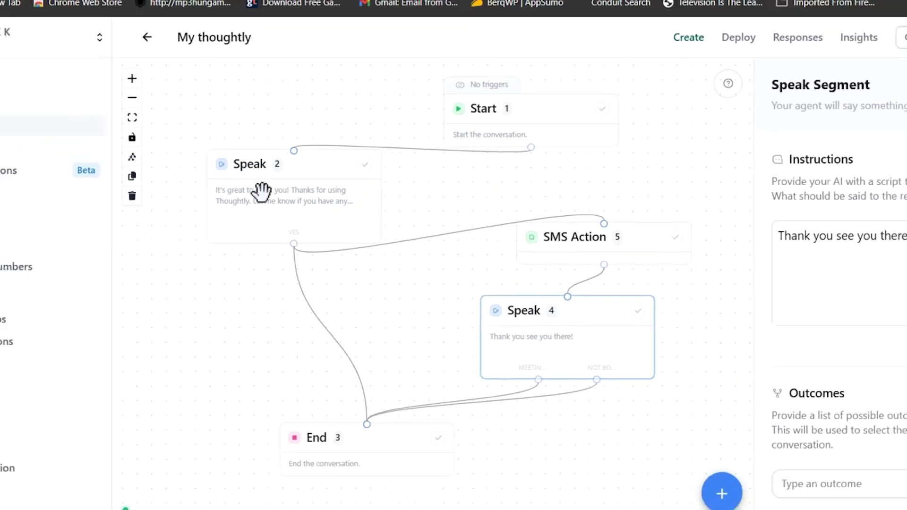
click(279, 227)
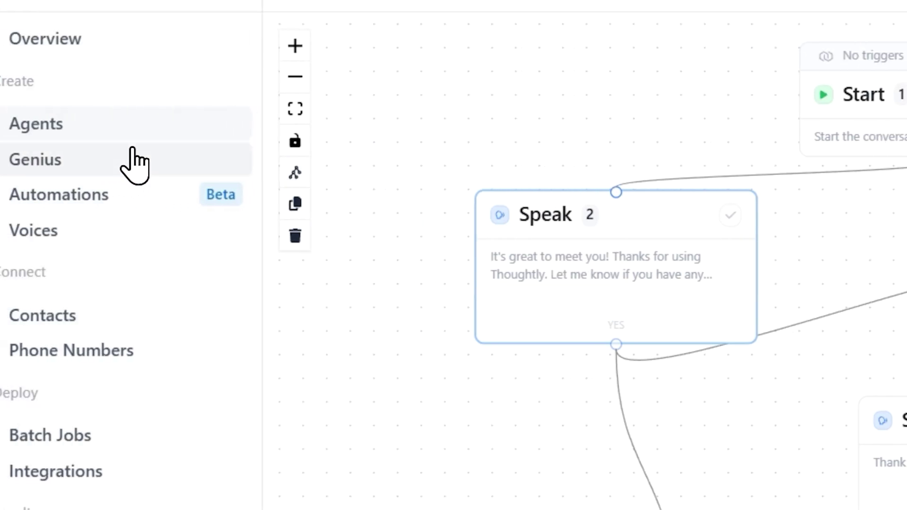
Step: Start a new Thoughtly from the agents list and title it "Sales agent"
click(110, 132)
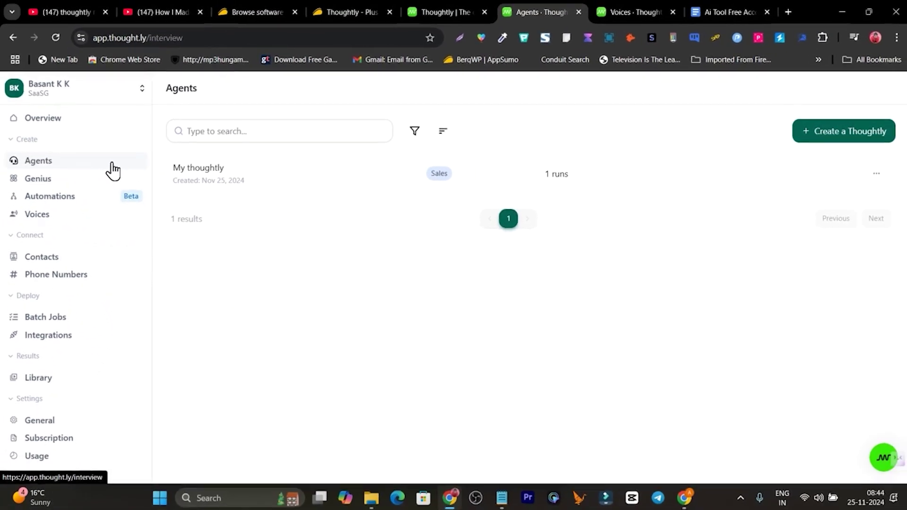
click(832, 137)
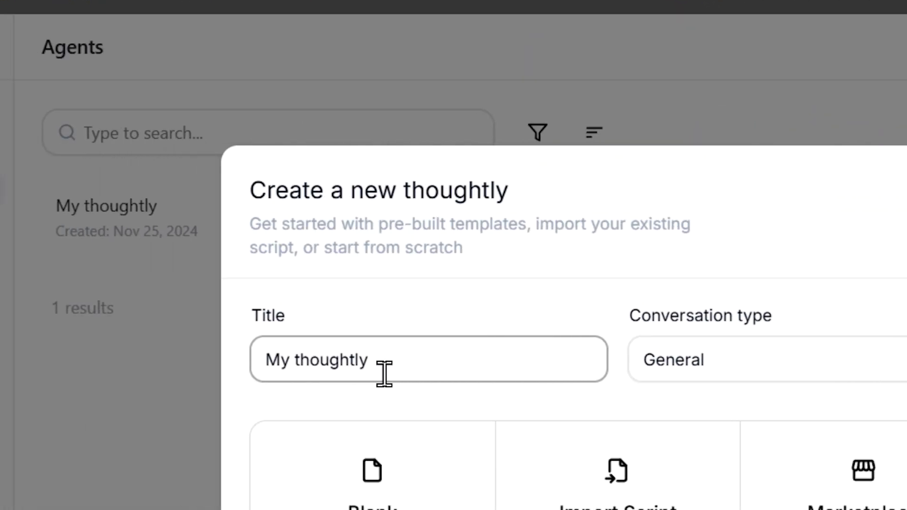
click(343, 367)
key(ctrl+a)
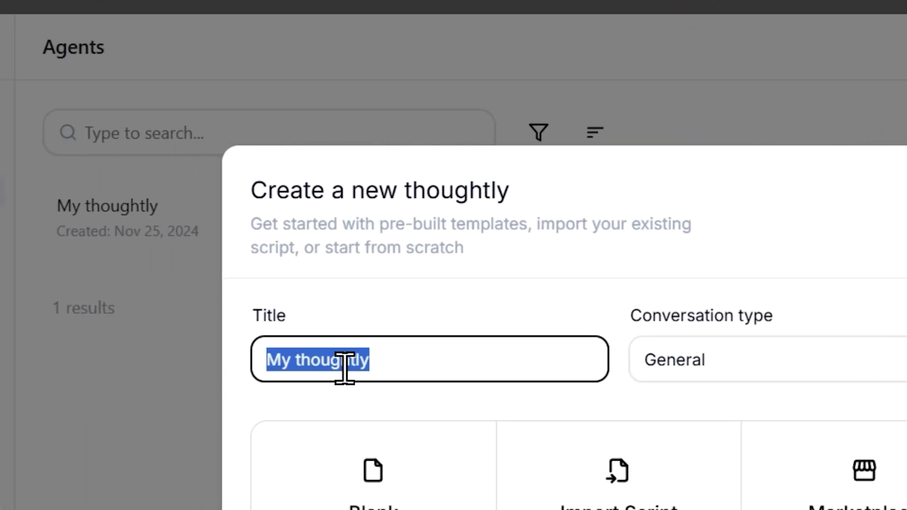
text(Sales)
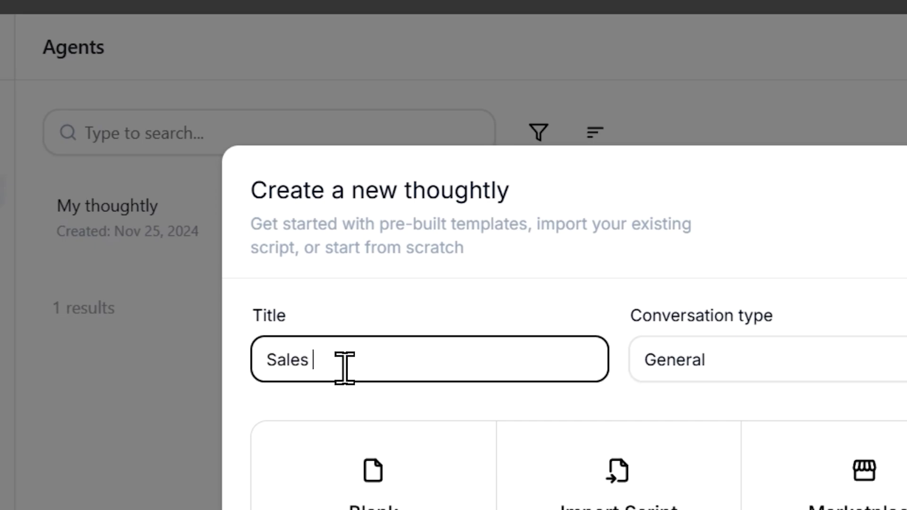
text( agent)
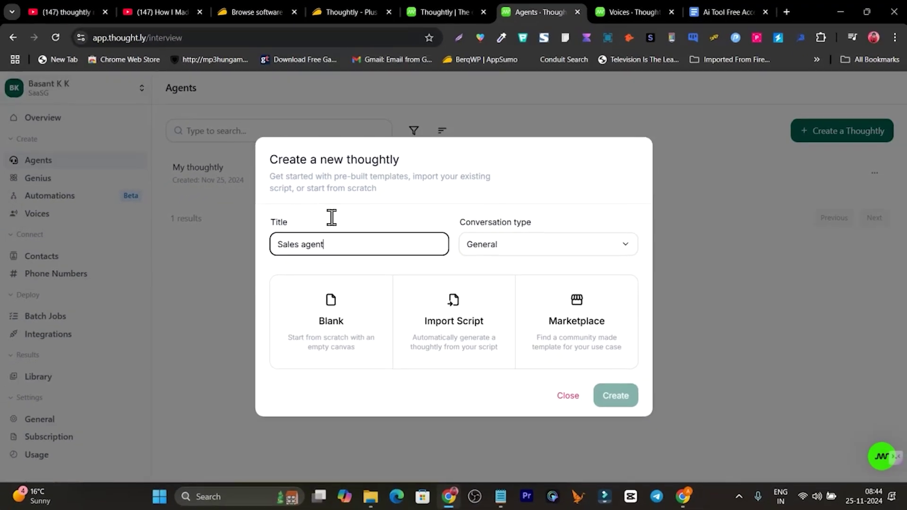
Step: Set the conversation type to Sales and create the agent from a blank canvas
click(520, 241)
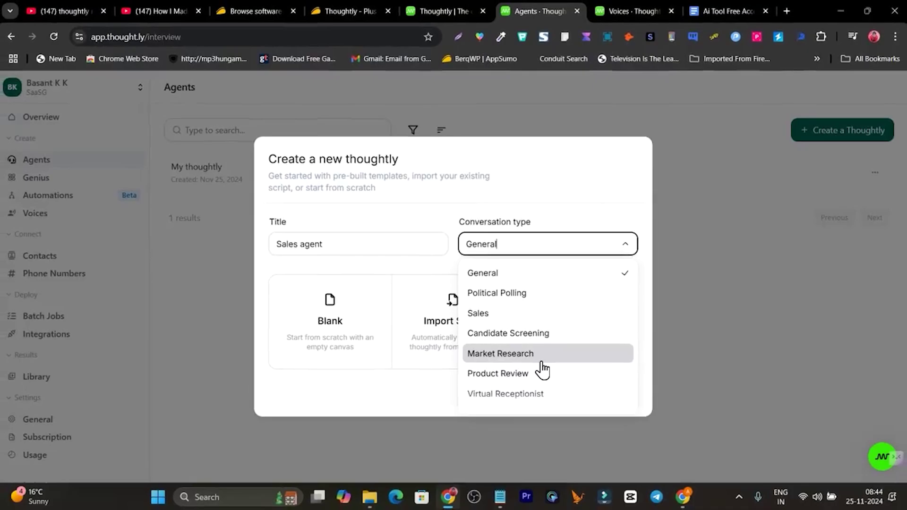
scroll(466, 395, down, 2)
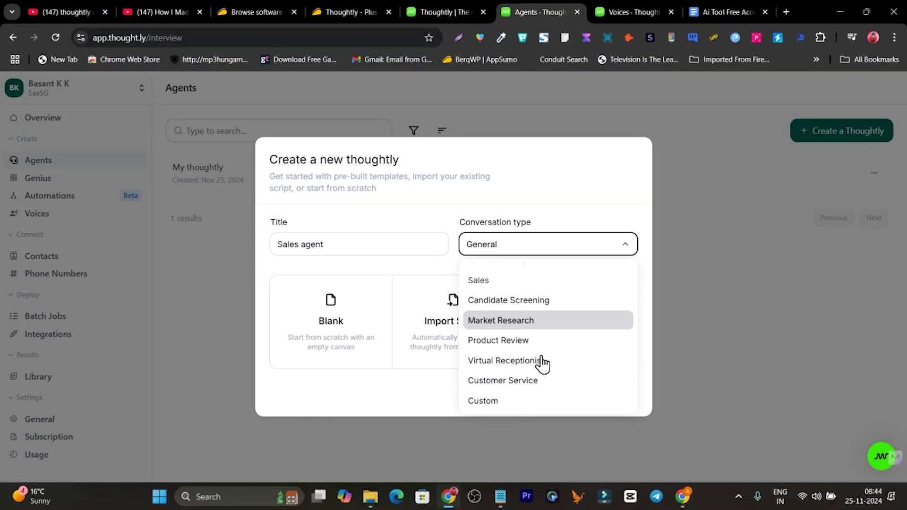
click(512, 284)
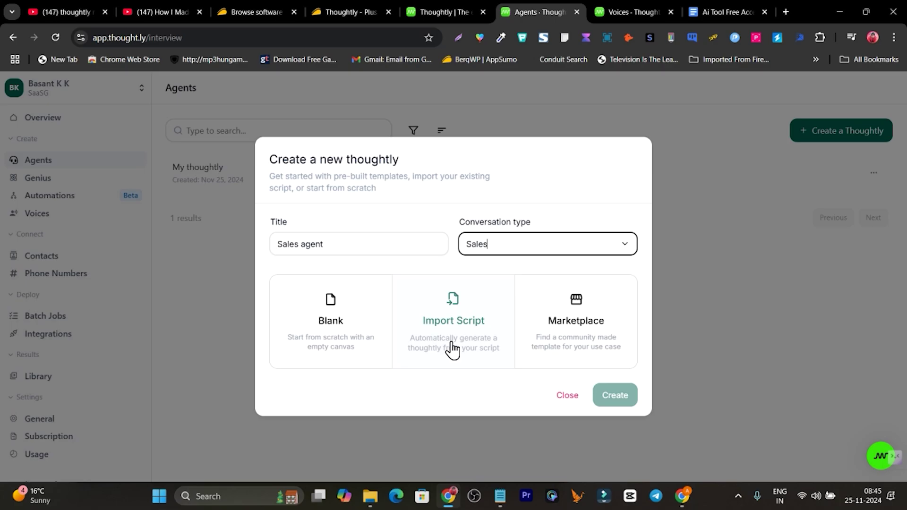
click(339, 345)
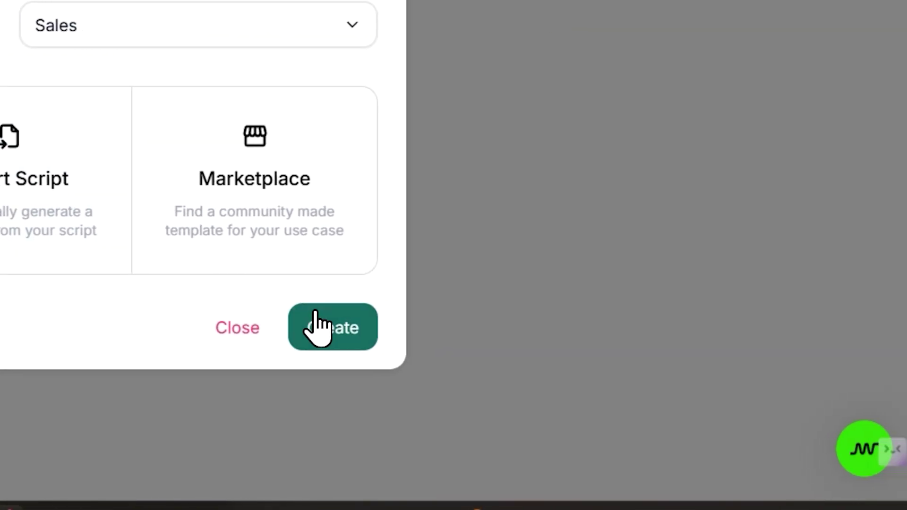
click(316, 322)
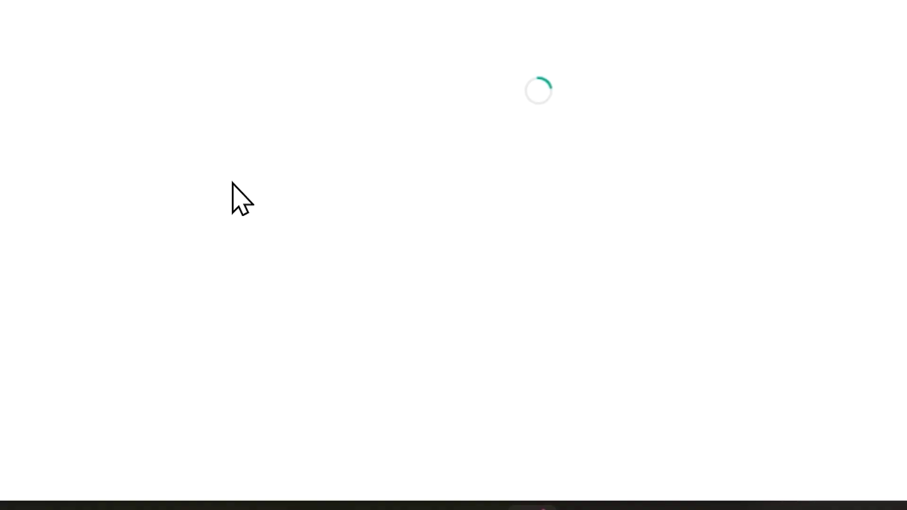
Step: Shift the Start node slightly sideways and move the Speak 2 node up directly beneath it
click(437, 191)
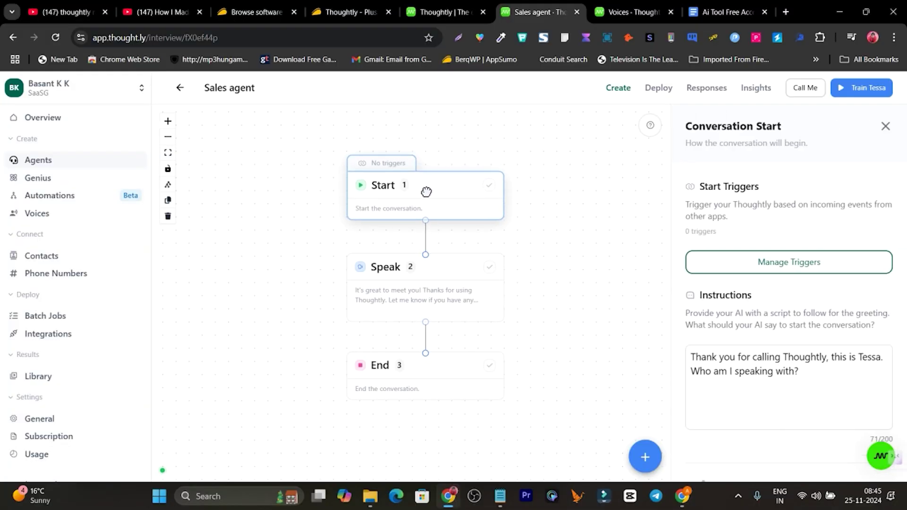
drag(427, 191, 417, 193)
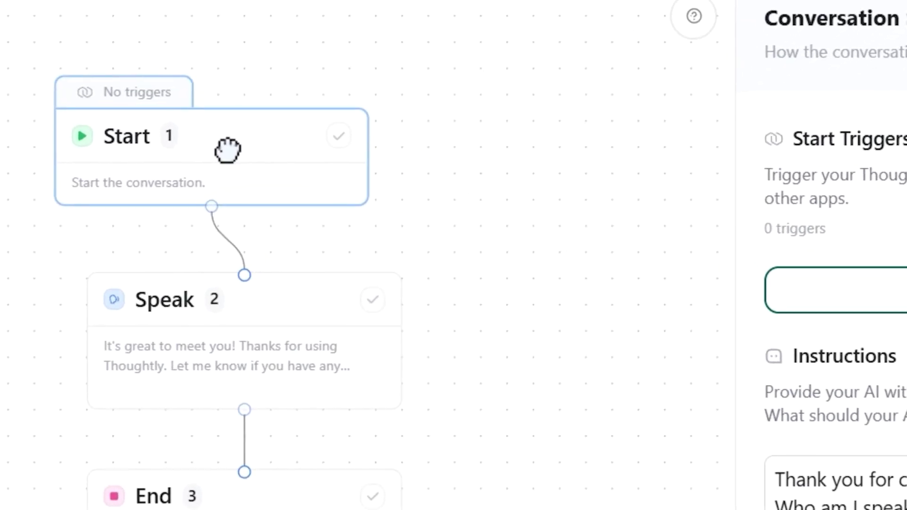
drag(298, 359, 300, 312)
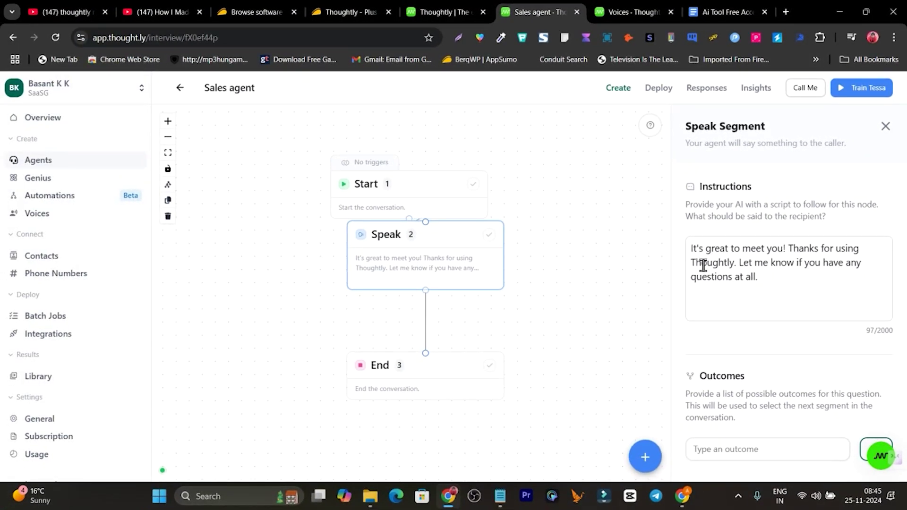
Step: Inspect the Speak 2 node's instruction script and return to the agent's general settings
double_click(703, 265)
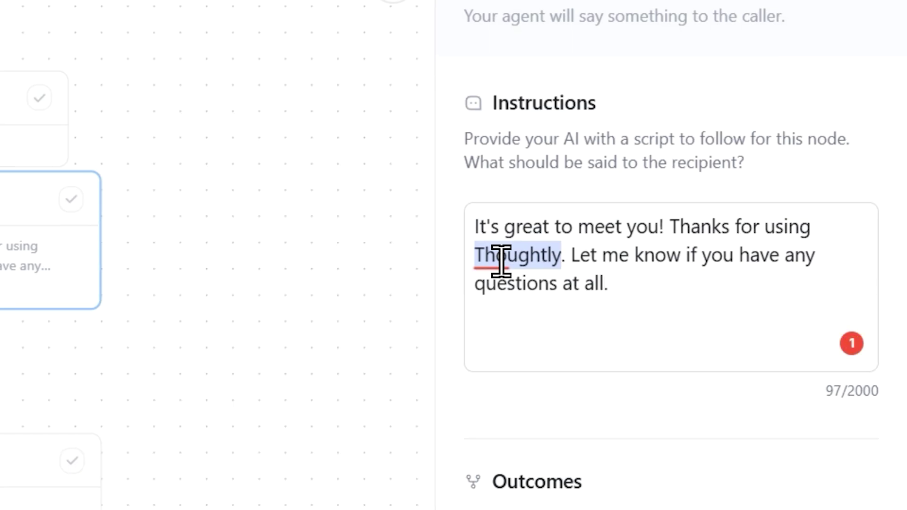
mouse_move(507, 254)
click(627, 239)
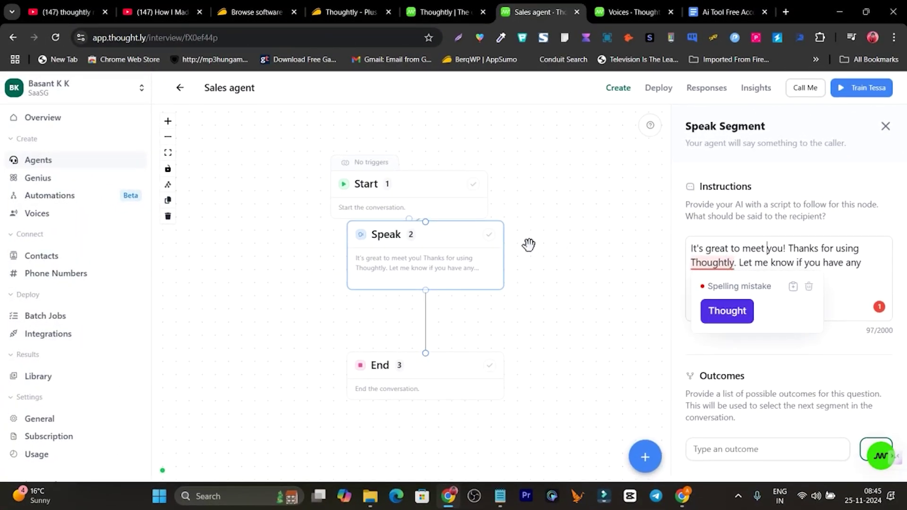
click(529, 244)
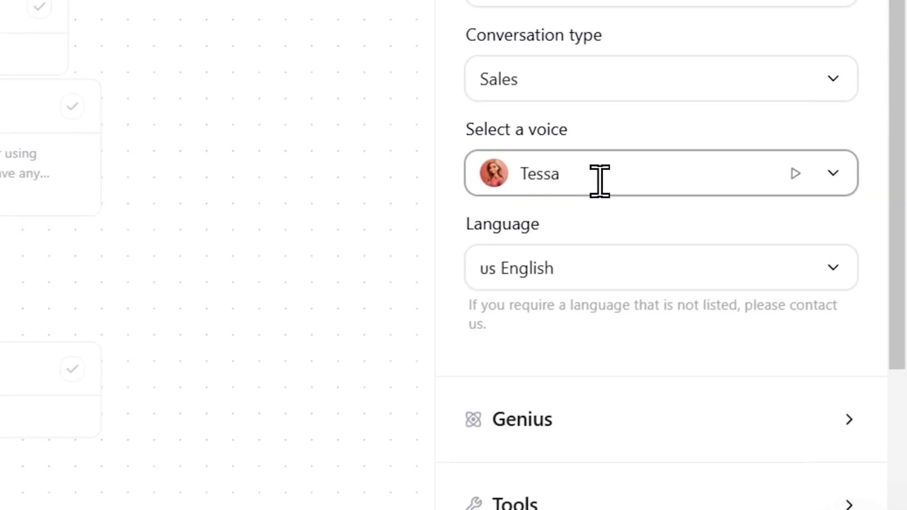
Step: Look through the English voices available for the agent while keeping Tessa selected
click(604, 178)
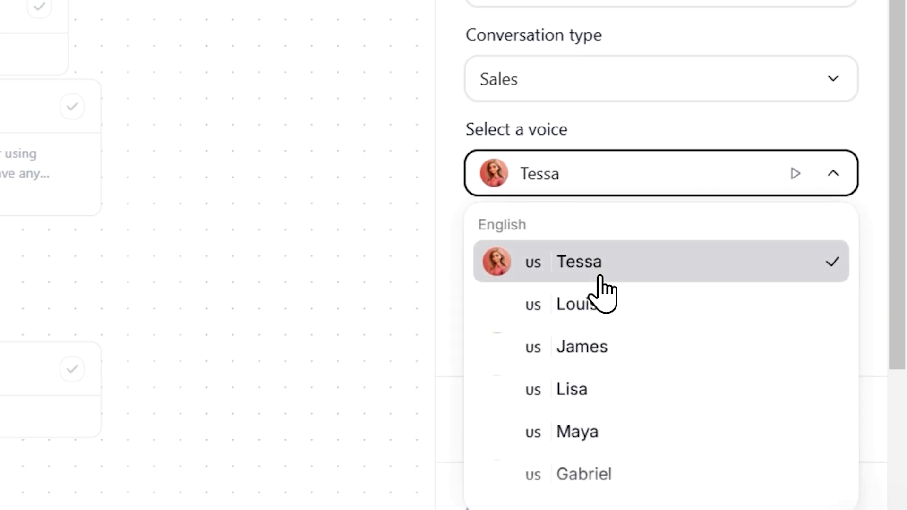
scroll(628, 354, down, 3)
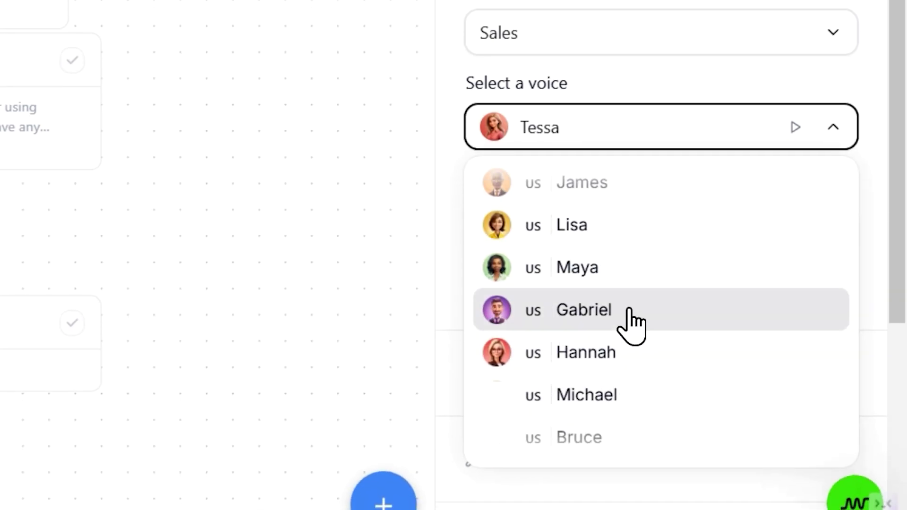
scroll(632, 325, up, 3)
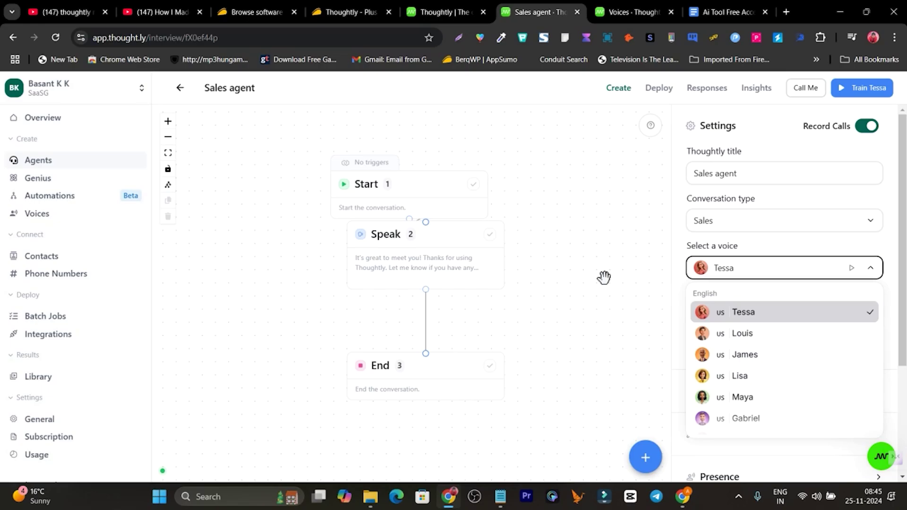
click(605, 278)
Step: Browse the agent's supported languages and close the list with English still selected
click(760, 316)
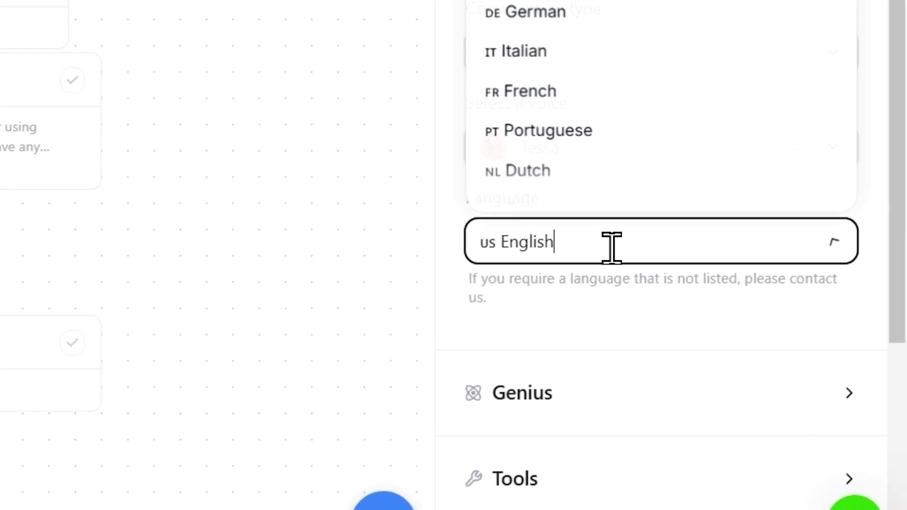
scroll(624, 14, down, 5)
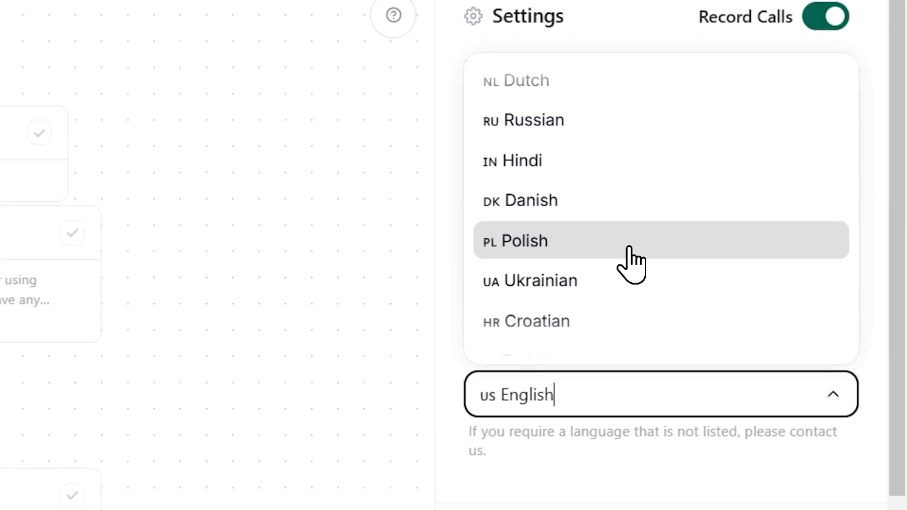
scroll(629, 274, down, 3)
scroll(636, 294, up, 5)
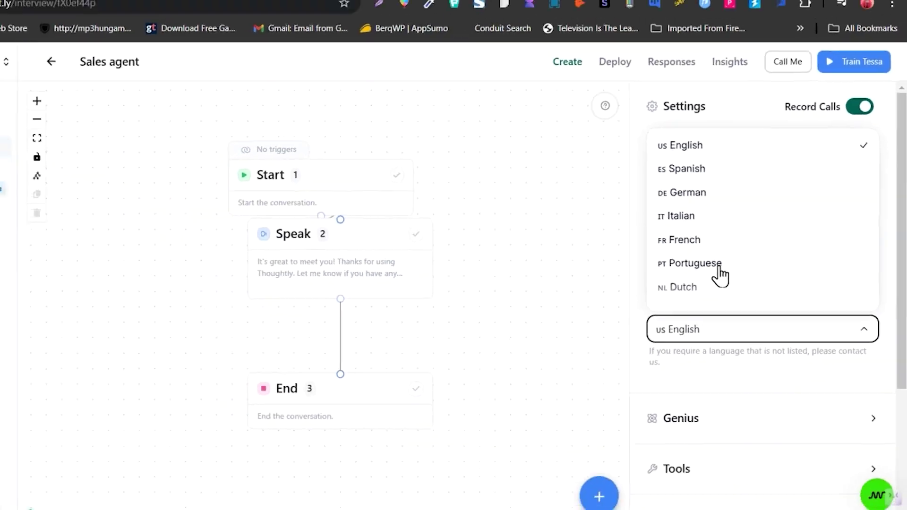
click(588, 209)
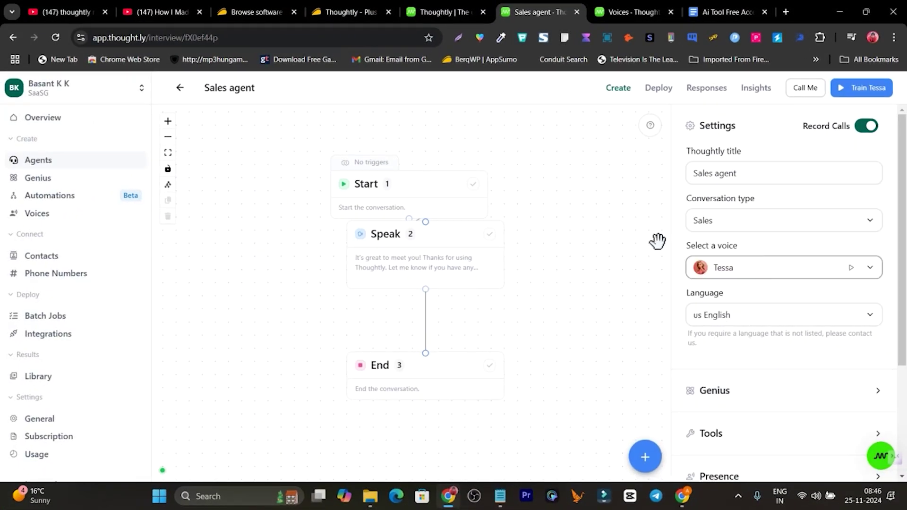
Step: Raise the Start node slightly and shift the Speak 2 node to the left beneath it
drag(425, 249, 395, 276)
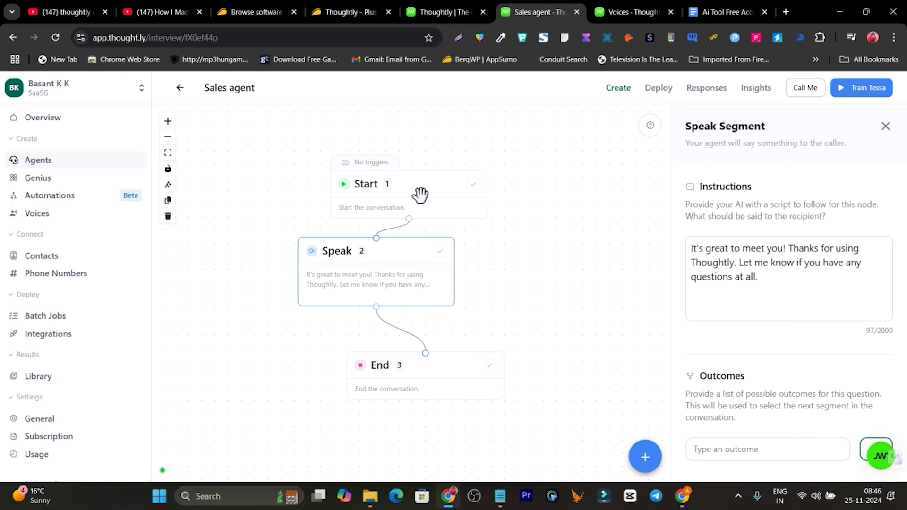
drag(421, 194, 421, 185)
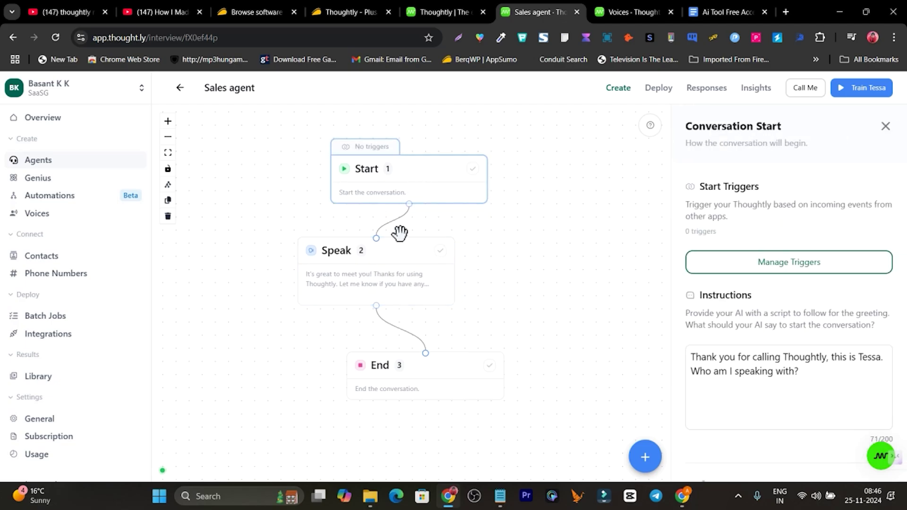
drag(374, 277, 341, 264)
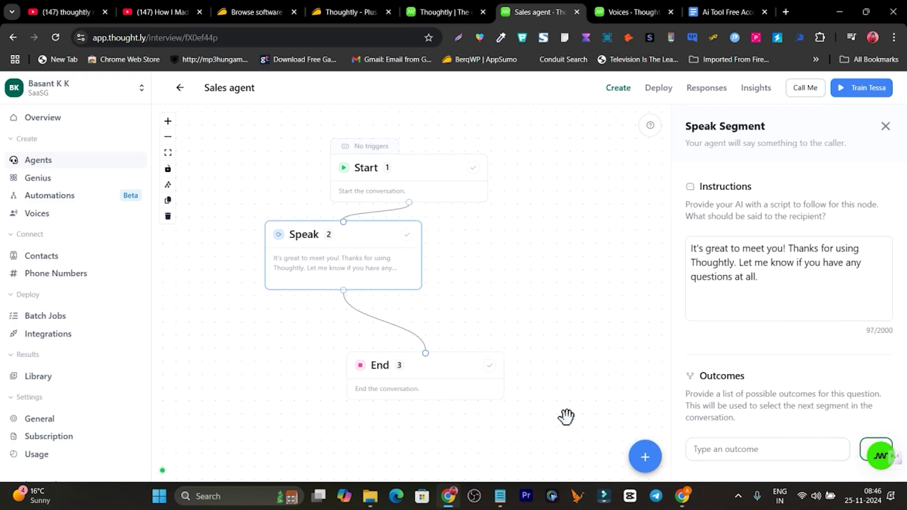
Step: Add a second Speak node to the right of Speak 2 with the instruction "It is nice to talk with you."
click(648, 461)
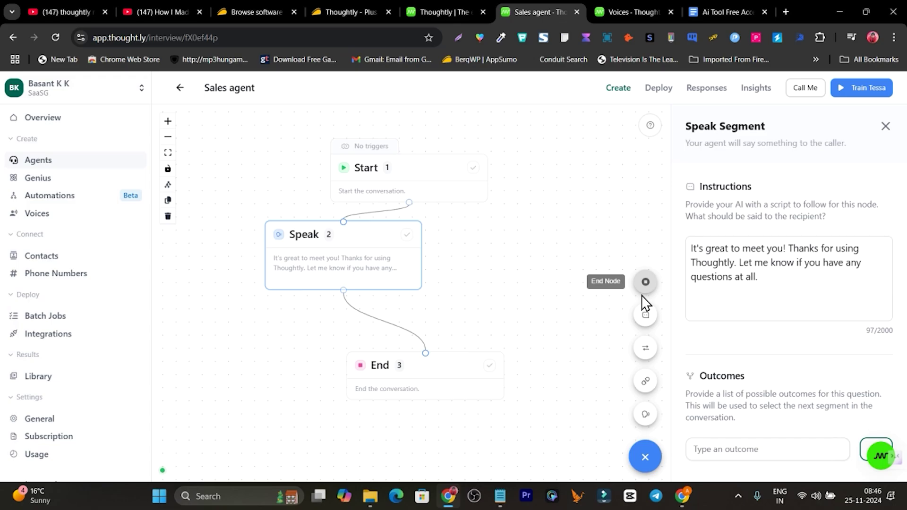
click(646, 415)
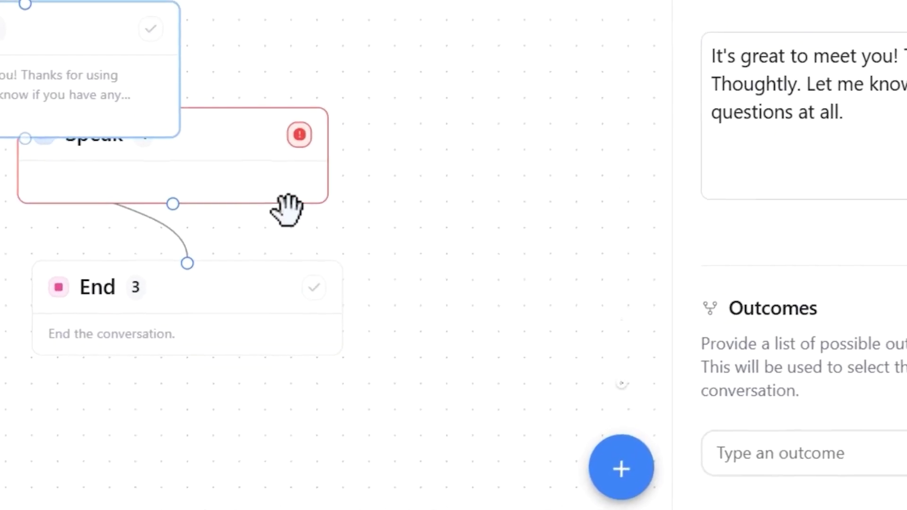
drag(454, 306, 531, 311)
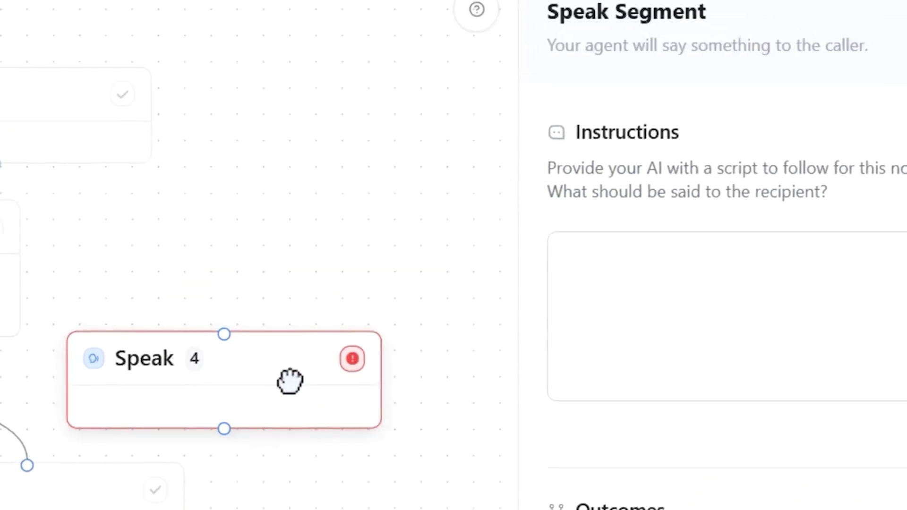
click(736, 377)
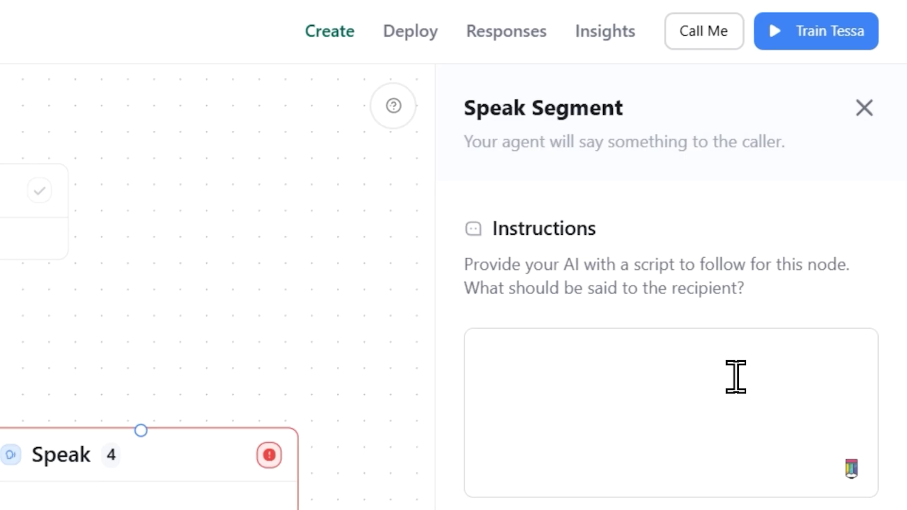
text(It i snice to talk with you.)
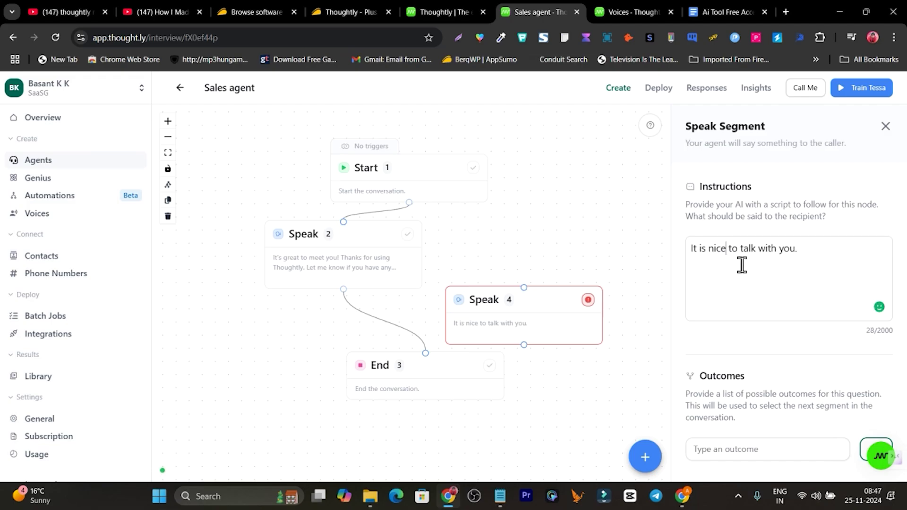
Step: Shift the Speak 2 and End nodes further left, leaving Speak 4 on its own to the right
drag(541, 322, 553, 306)
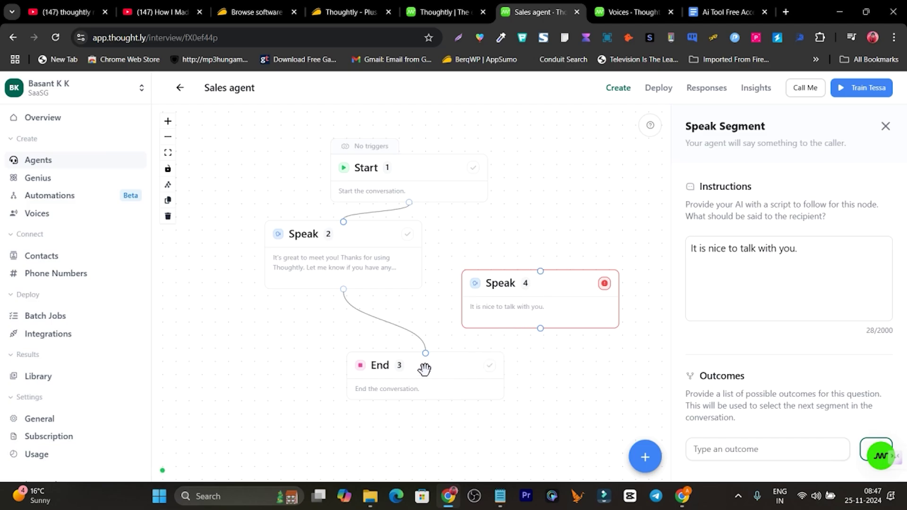
drag(425, 369, 326, 386)
drag(377, 263, 328, 263)
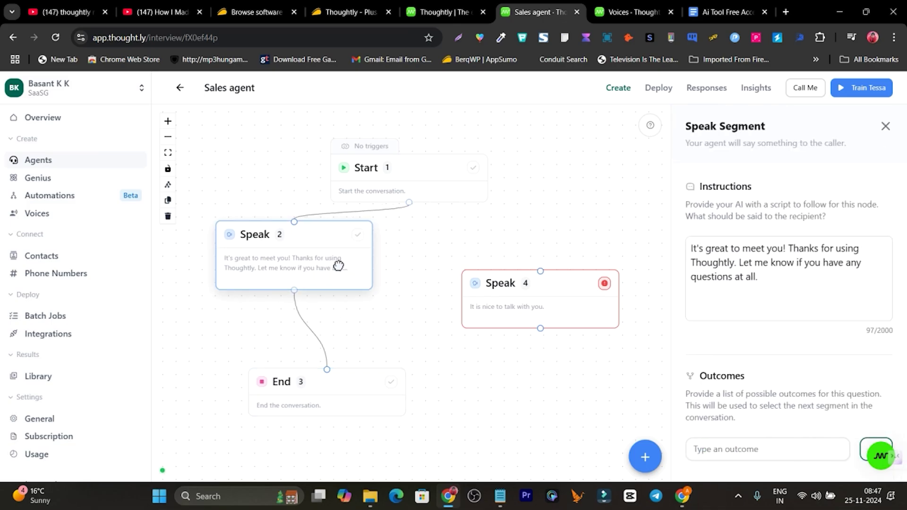
drag(496, 295, 496, 311)
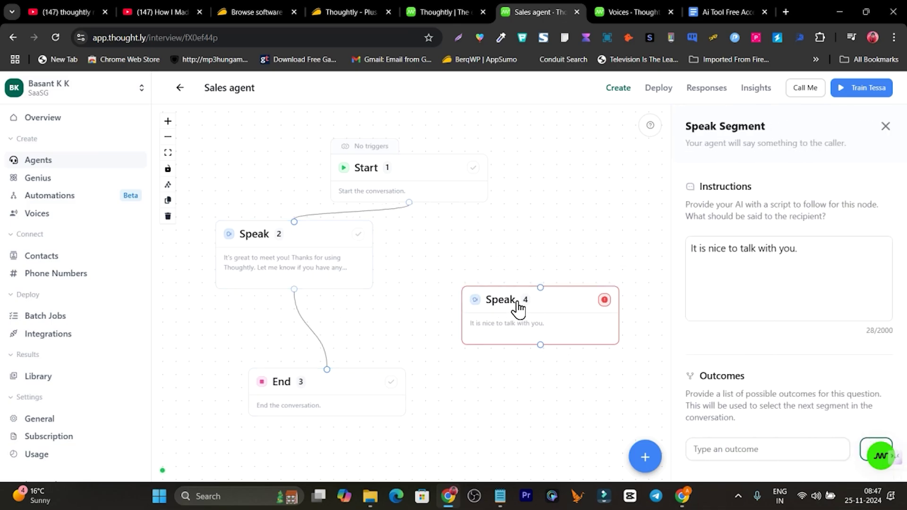
Step: Connect the Speak 4 node's output to the End node and reposition Speak 4 closer to it
mouse_move(561, 314)
mouse_down()
mouse_move(527, 315)
mouse_move(543, 332)
mouse_move(537, 302)
mouse_move(295, 290)
mouse_up()
click(393, 290)
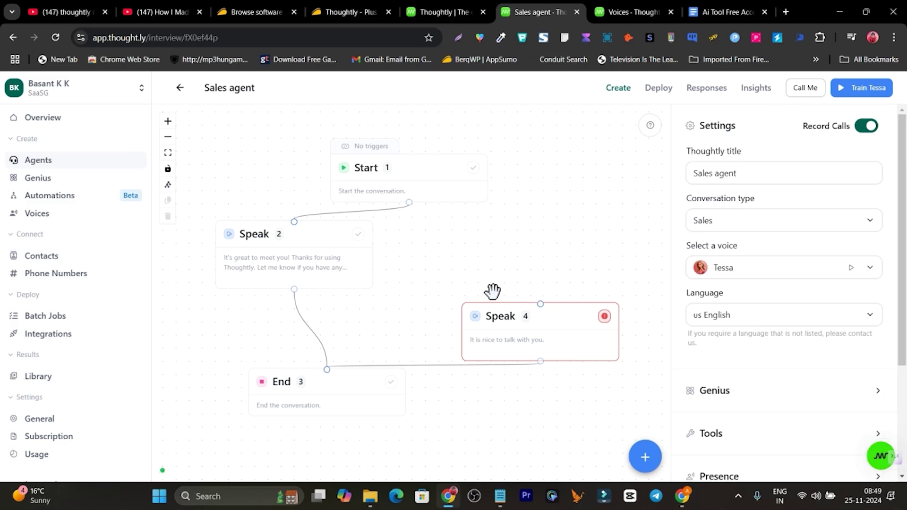
drag(539, 304, 440, 341)
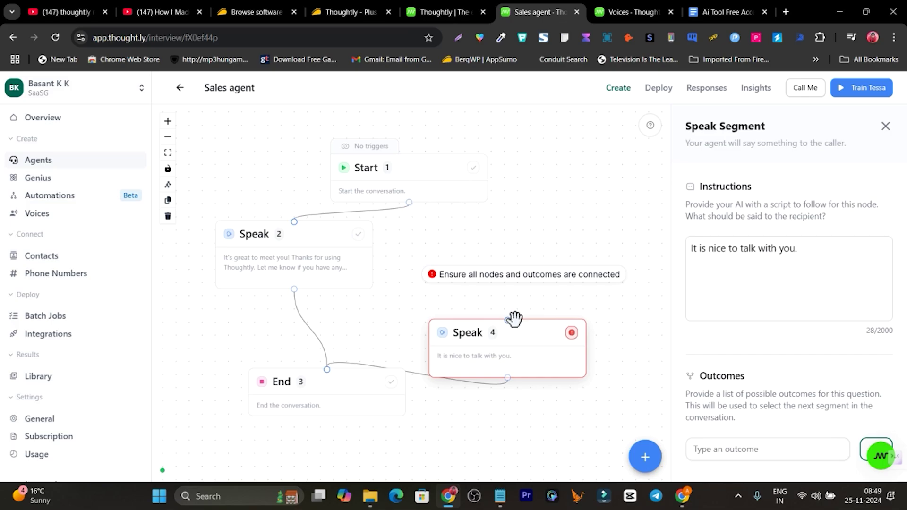
Step: Add the outcome "next" to the Speak 2 node
click(305, 256)
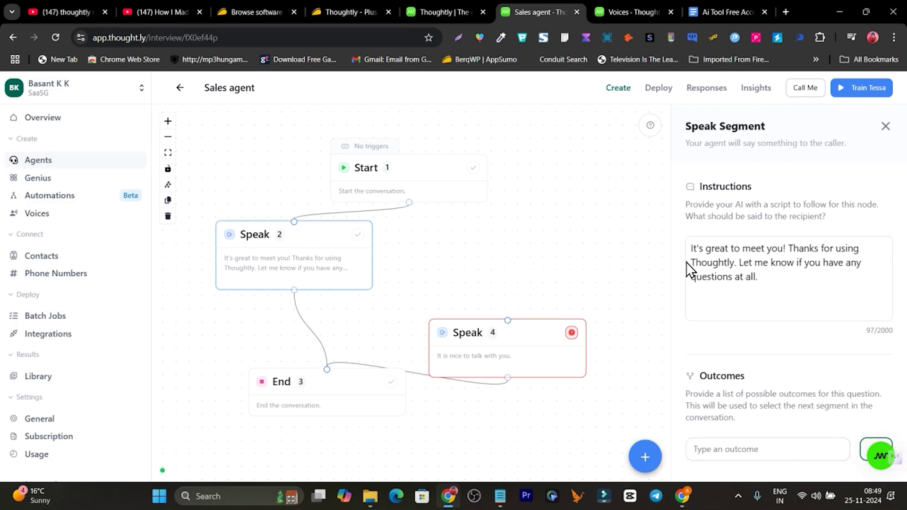
scroll(723, 322, down, 1)
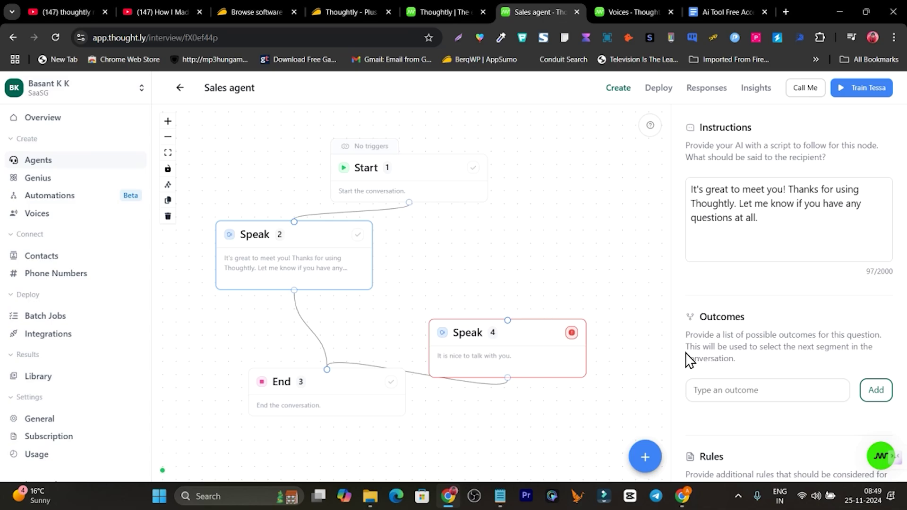
click(773, 391)
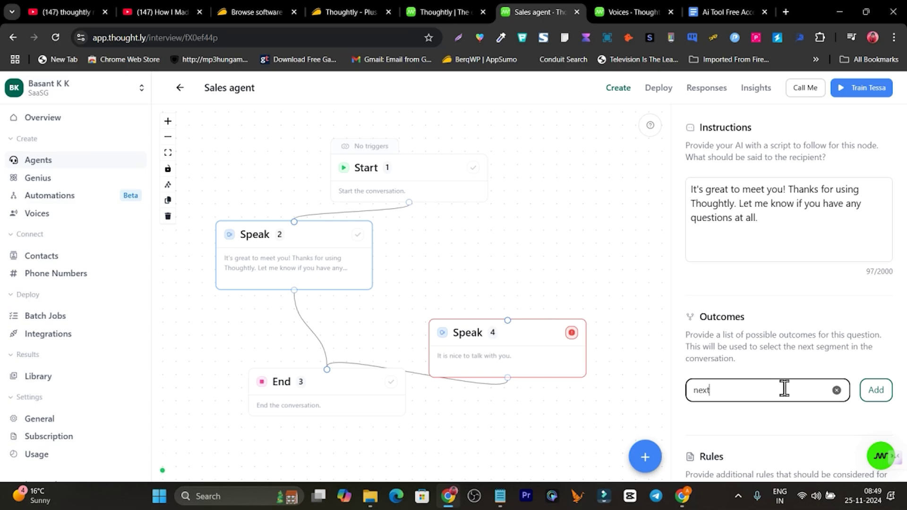
click(875, 390)
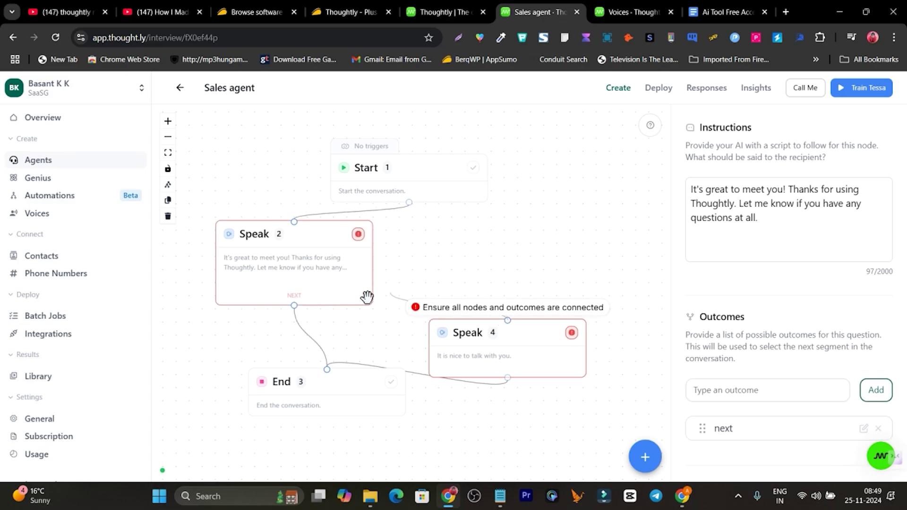
Step: Connect Speak 2's "next" outcome to Speak 4 and spread out the Speak 2, Speak 4 and End nodes
drag(294, 306, 529, 291)
drag(325, 265, 308, 254)
click(502, 287)
drag(502, 286, 504, 293)
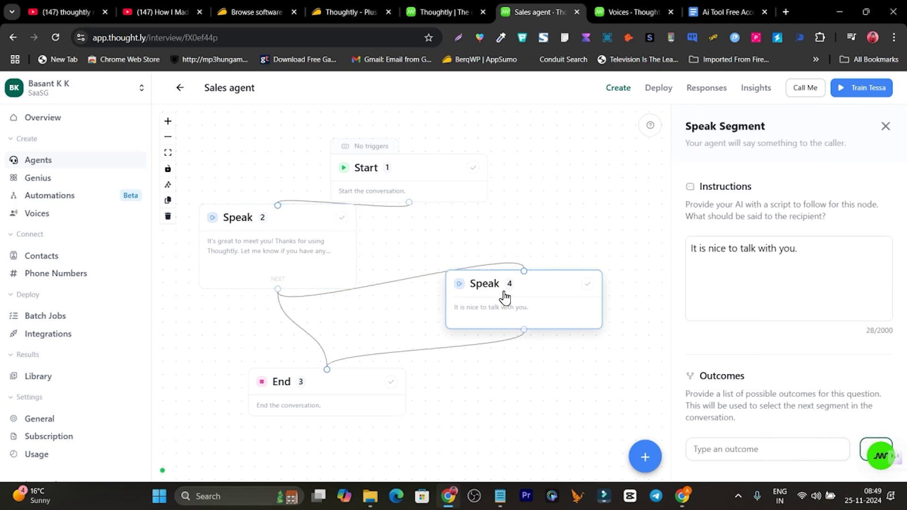
drag(328, 378, 295, 395)
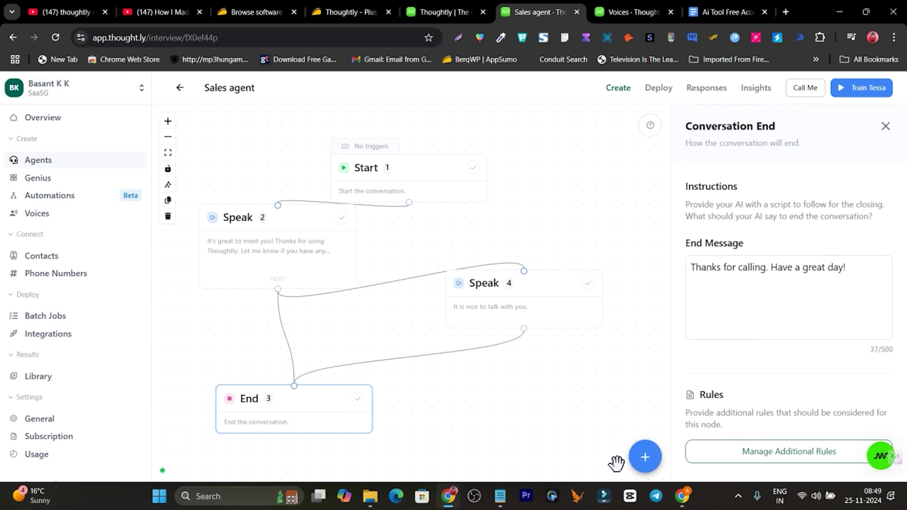
Step: Add an SMS Action node below Speak 4 and check its available actions
click(646, 457)
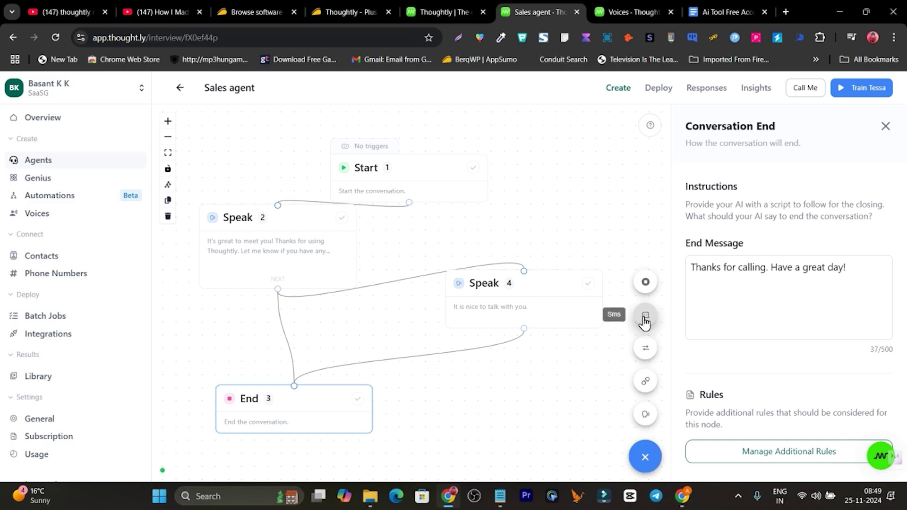
drag(646, 324, 526, 310)
drag(399, 290, 528, 320)
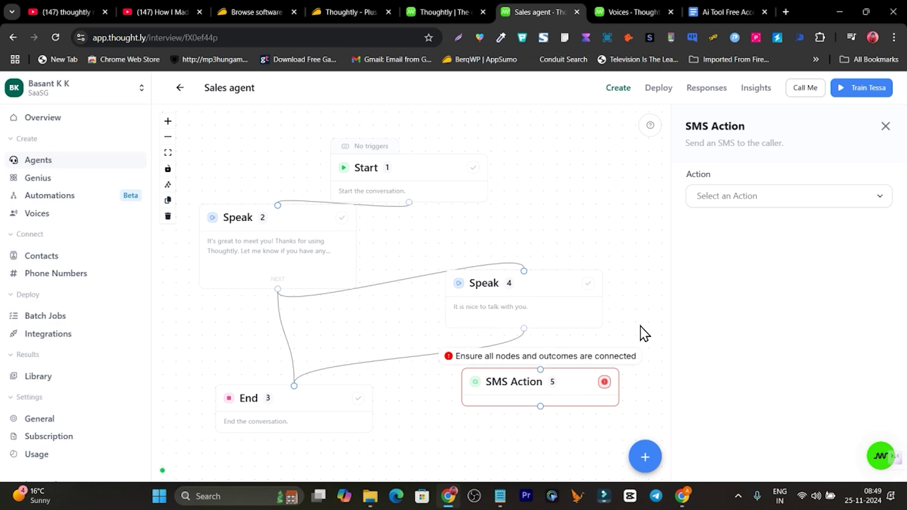
click(772, 196)
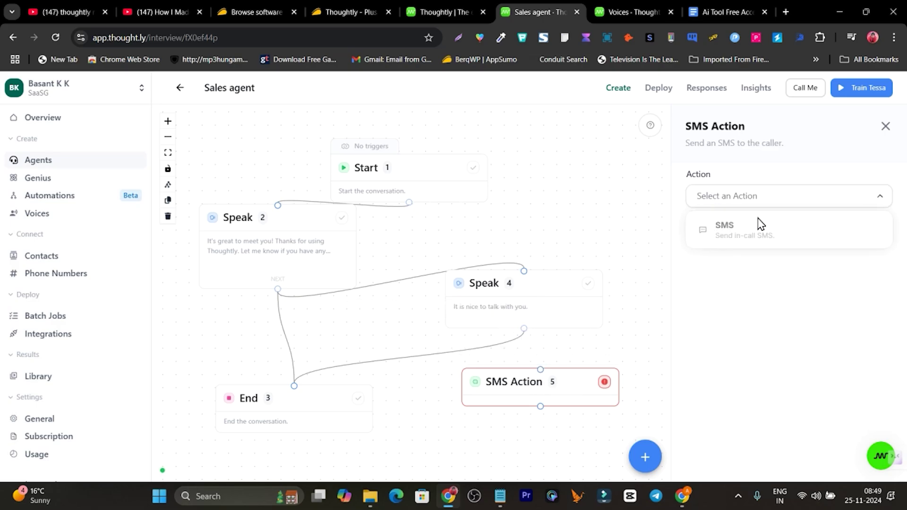
mouse_move(543, 367)
mouse_down()
mouse_move(516, 365)
mouse_move(543, 366)
mouse_up()
Step: Add the outcome "meeting book" to the Speak 4 node
click(538, 315)
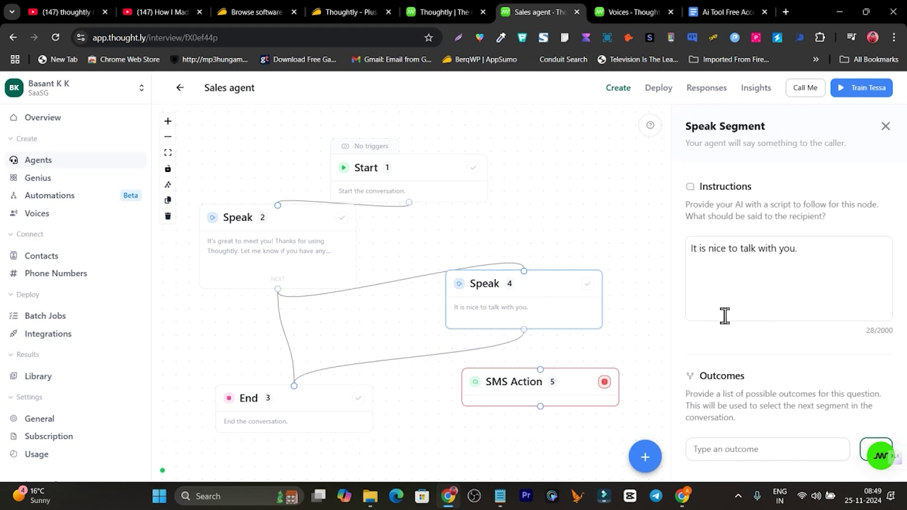
scroll(738, 330, down, 3)
click(749, 335)
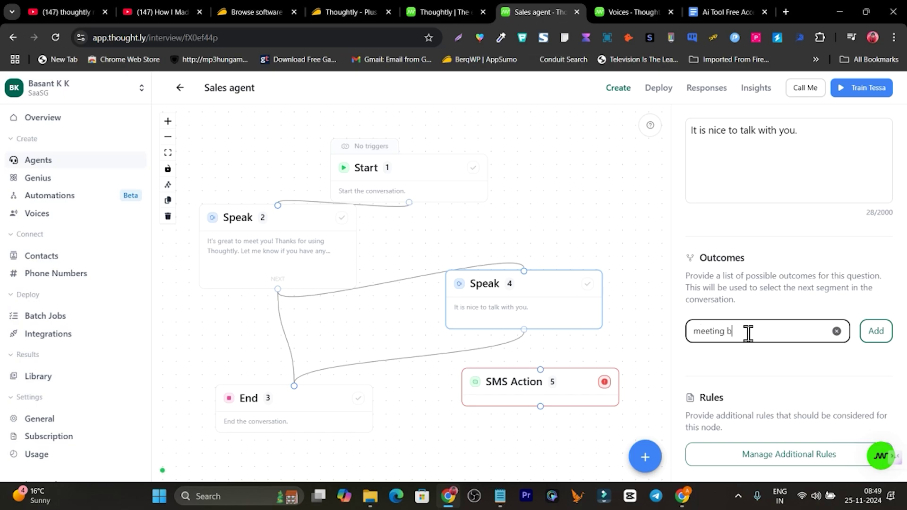
click(877, 332)
Step: Connect Speak 4's "meeting book" outcome to the SMS Action node and tidy the positions of Speak 4, SMS Action and End
drag(502, 324, 513, 288)
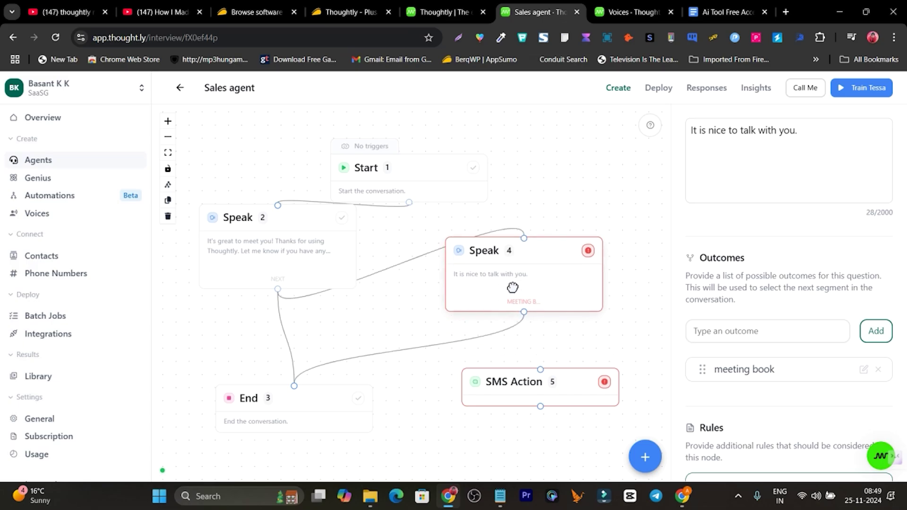
mouse_move(543, 365)
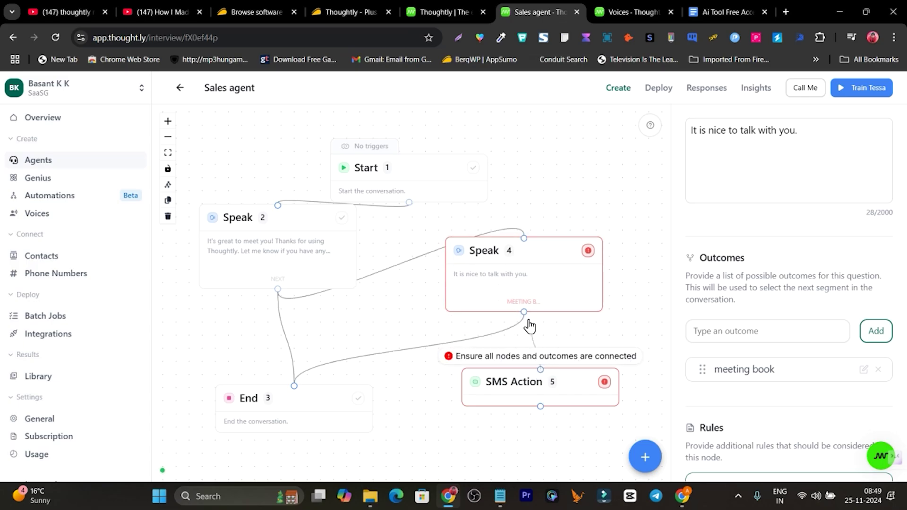
drag(559, 391, 512, 363)
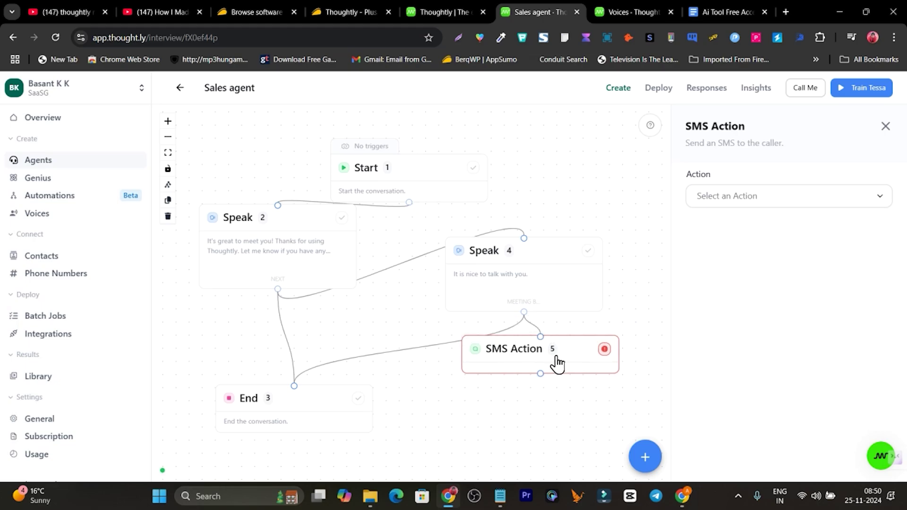
drag(310, 402, 293, 418)
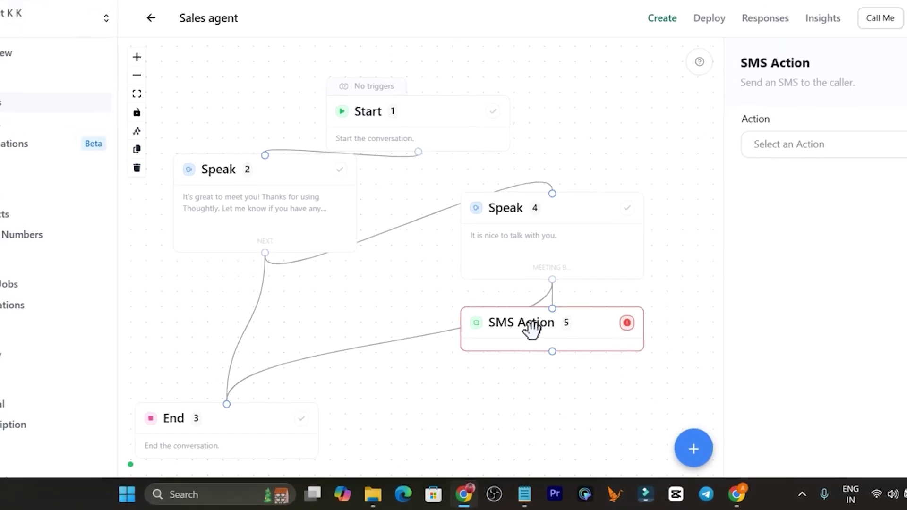
Step: Add a new Speak node beneath the SMS Action node and connect SMS Action's output to it
click(645, 457)
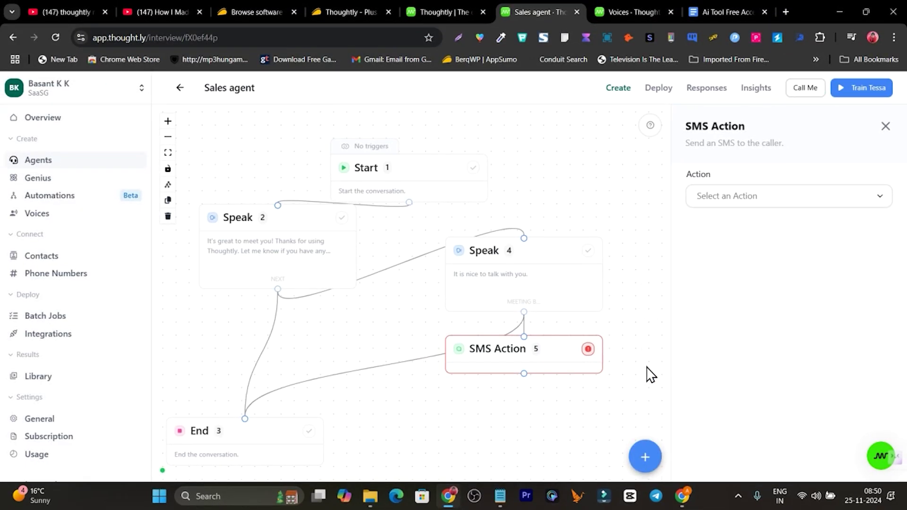
mouse_move(648, 458)
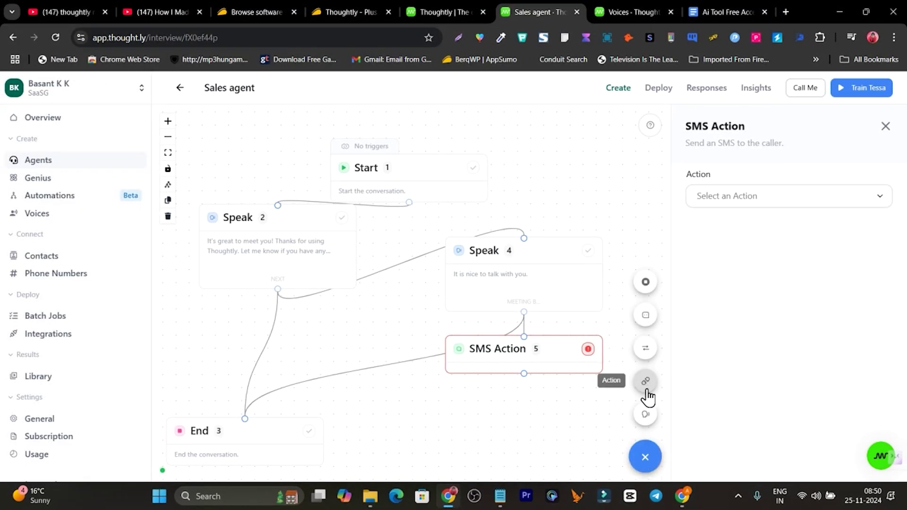
drag(646, 414, 399, 318)
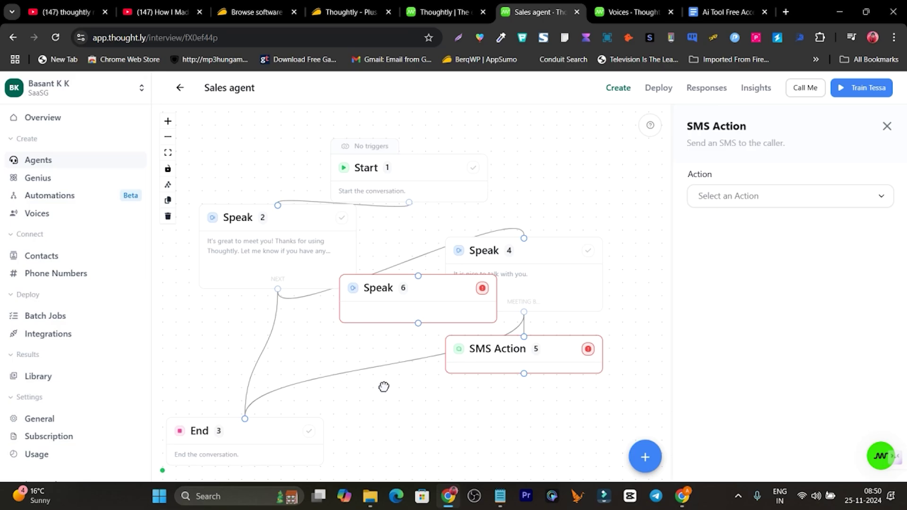
drag(447, 284, 422, 365)
drag(558, 362, 558, 296)
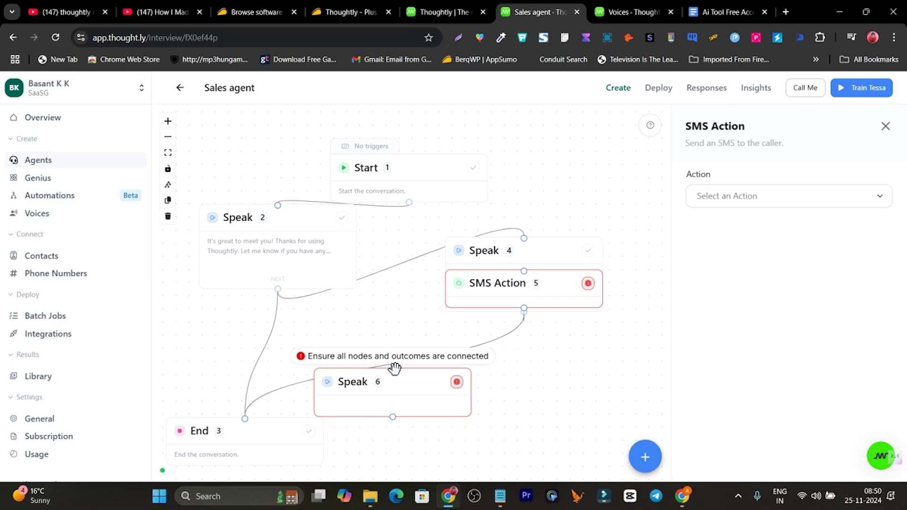
drag(394, 368, 468, 366)
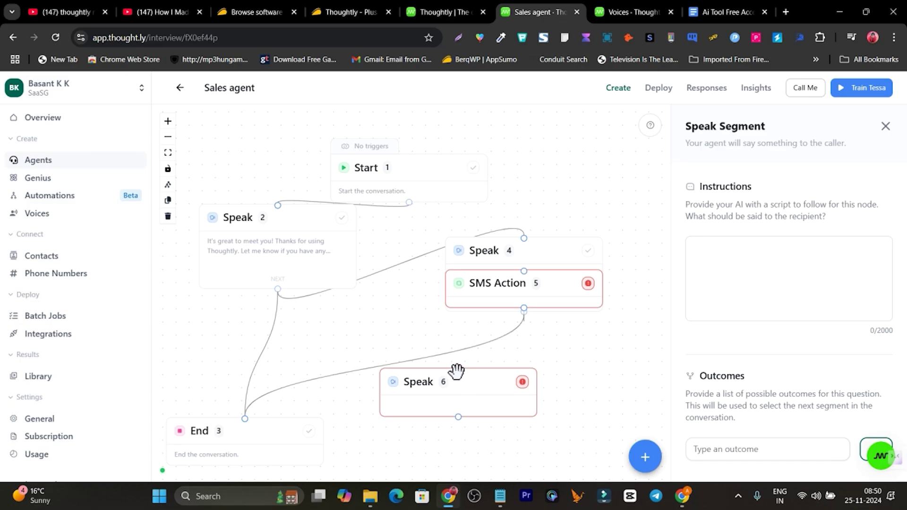
drag(487, 325, 523, 309)
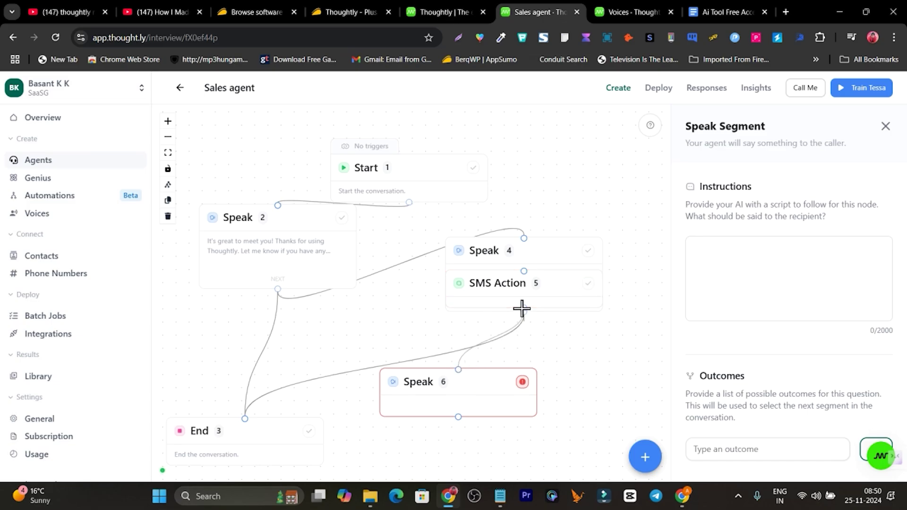
Step: Enter "Thank you" as the new Speak 6 node's instructions and move the node closer beneath SMS Action
click(712, 284)
text(Thank you)
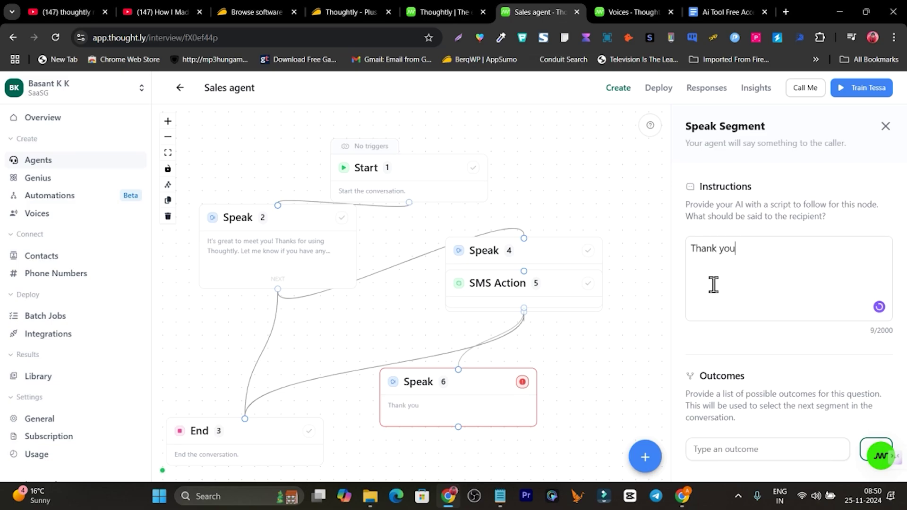
drag(457, 422, 505, 390)
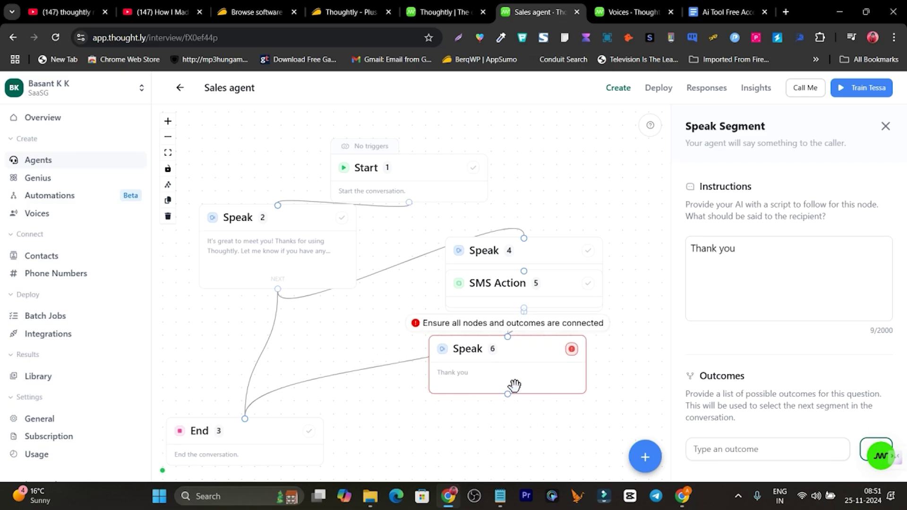
Step: Add the outcome "end" to the Speak 6 node and connect it to the End node
scroll(750, 405, down, 3)
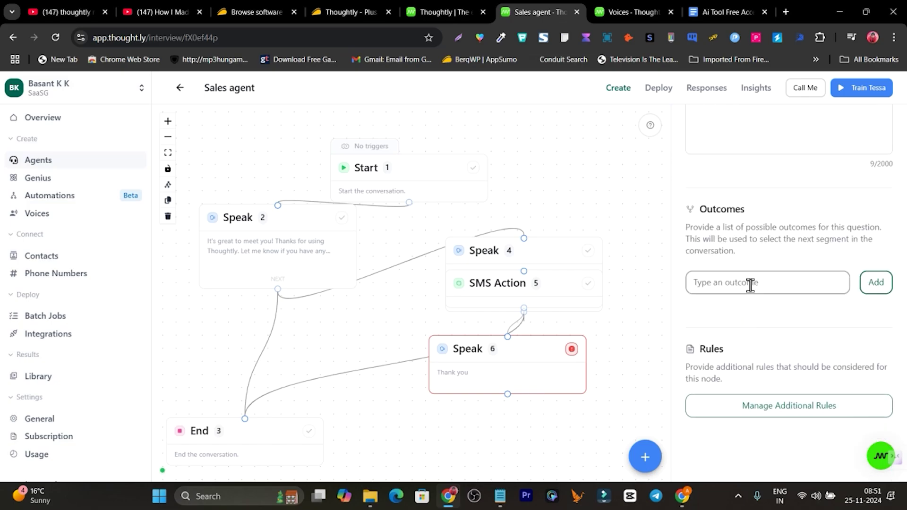
click(750, 284)
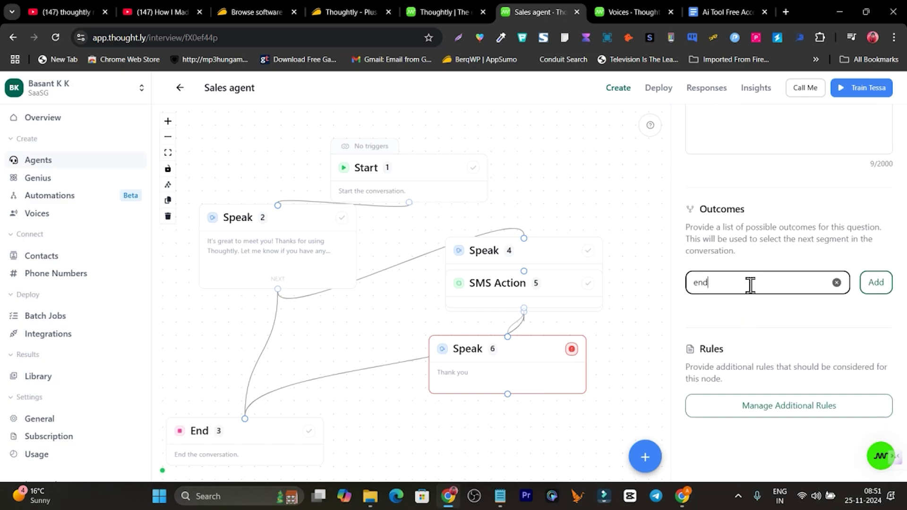
click(875, 283)
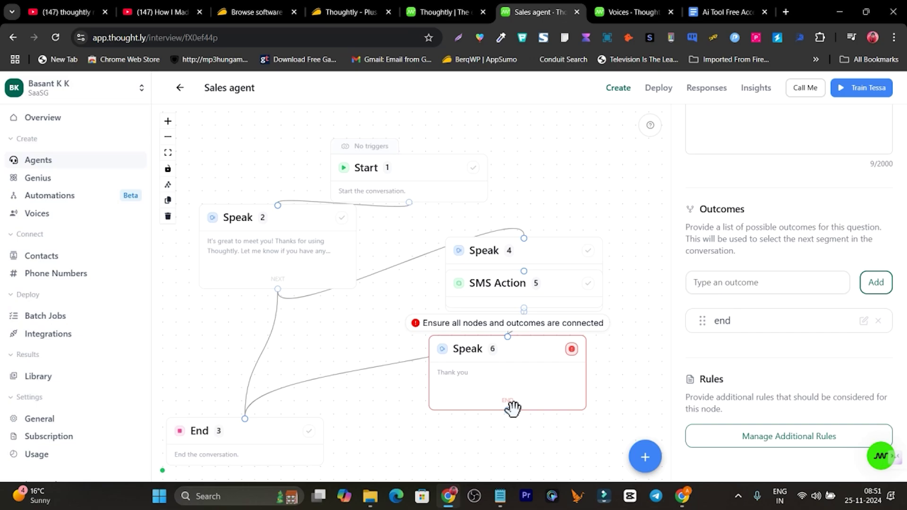
drag(507, 411, 245, 419)
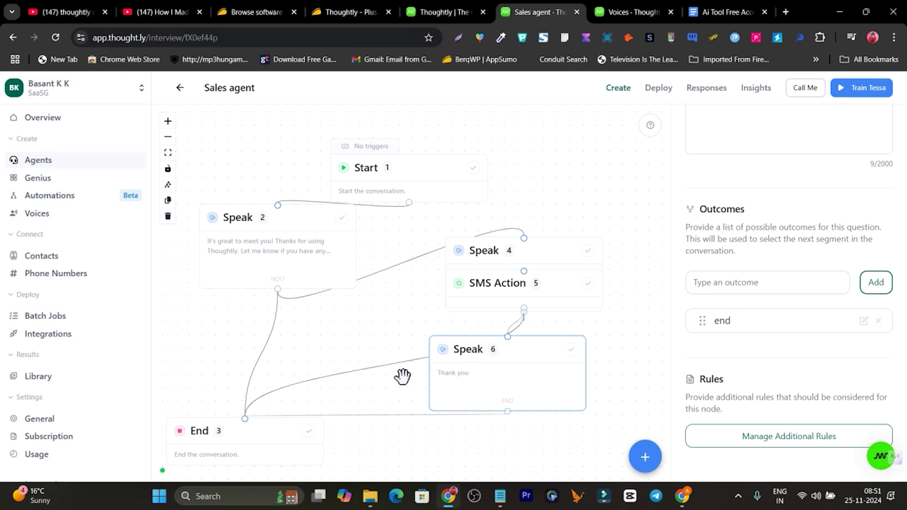
click(383, 371)
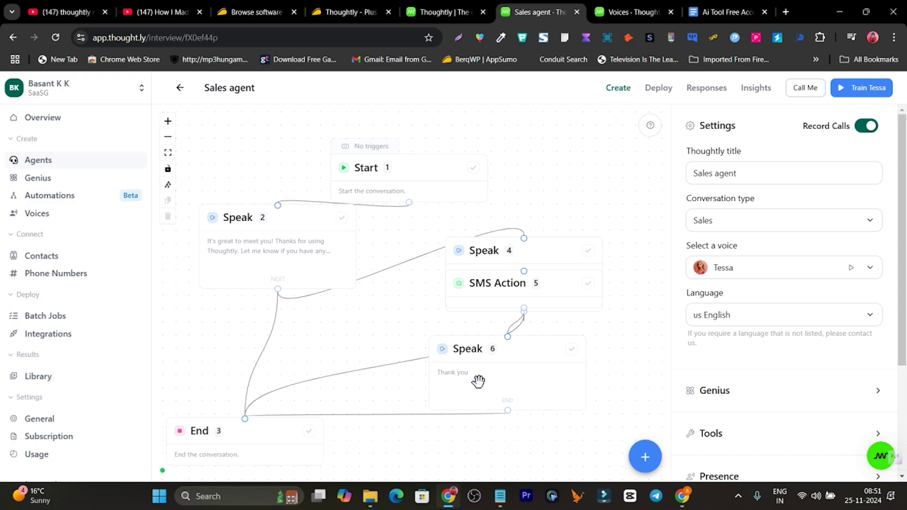
Step: Move Speak 6 closer to the End node and raise the Start node, opening its conversation start settings
drag(477, 381, 409, 368)
mouse_move(489, 251)
mouse_down()
mouse_move(496, 225)
mouse_move(488, 259)
mouse_up()
drag(417, 172, 433, 157)
click(433, 157)
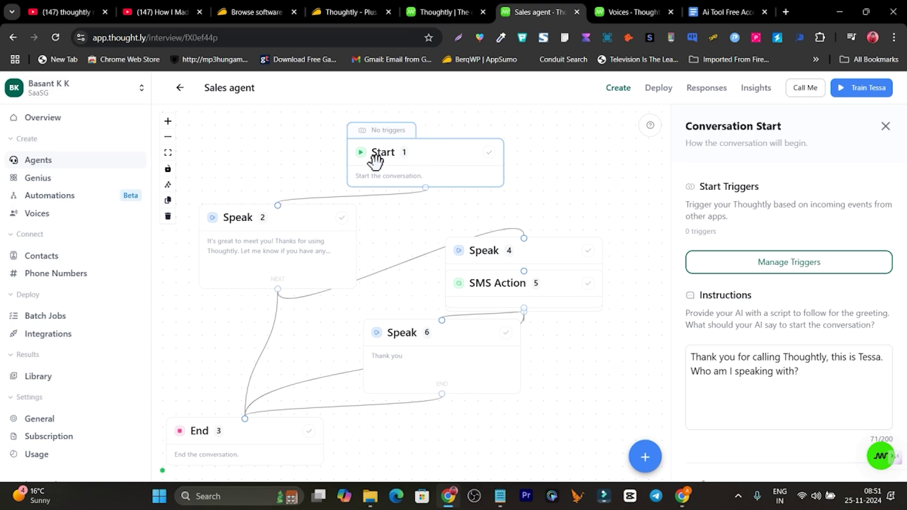
Step: Check the Speak 2 script and spread the Speak 4, SMS Action and Speak 6 nodes apart
click(276, 248)
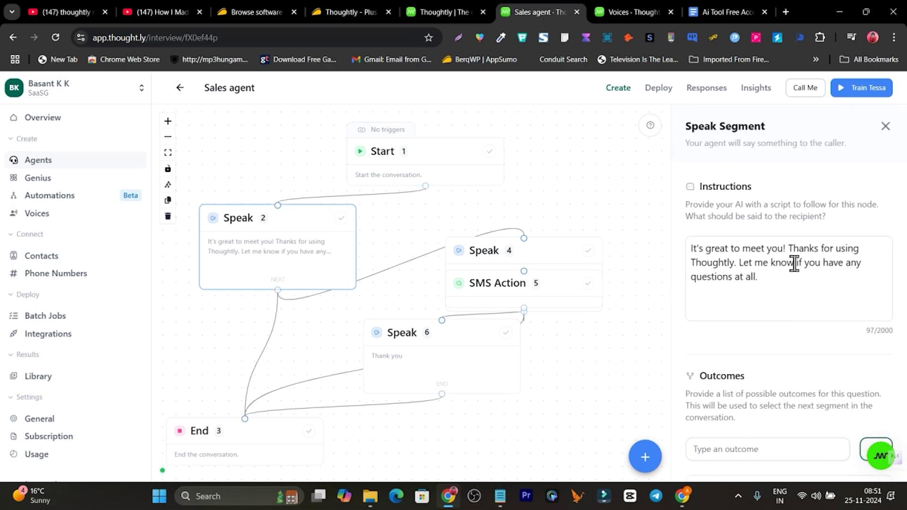
click(482, 260)
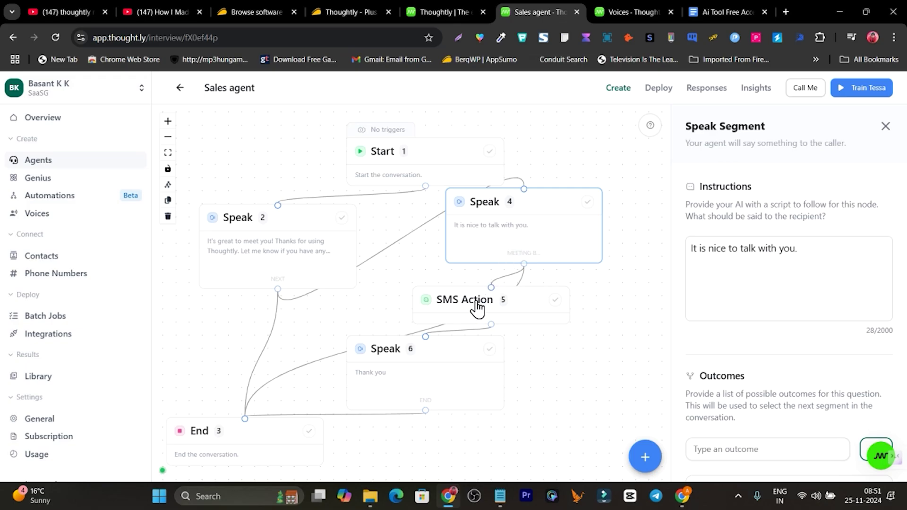
drag(461, 311, 540, 309)
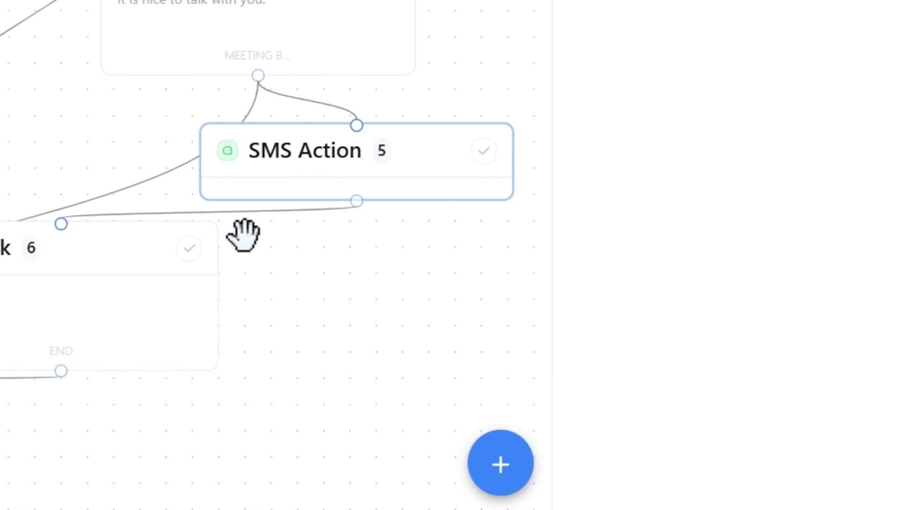
drag(132, 304, 217, 333)
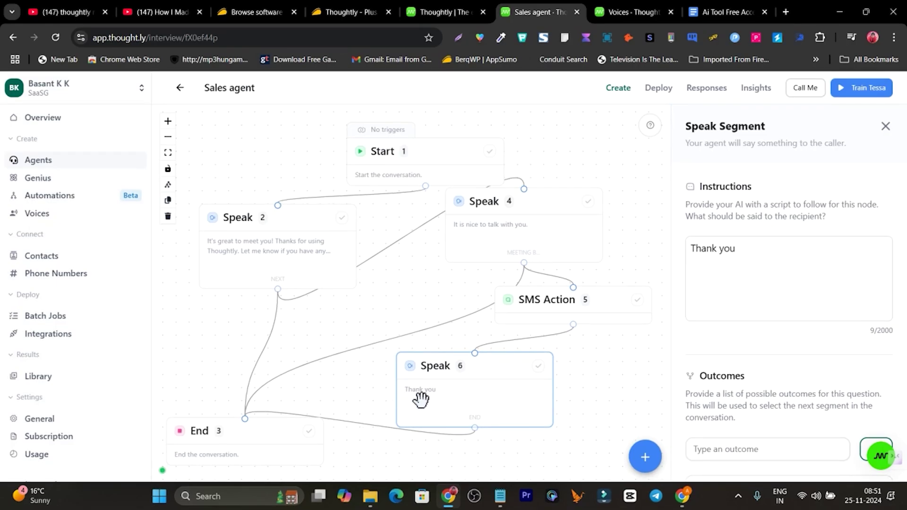
Step: Reposition the End node below the other nodes and place Speak 2 farther from Start, directly above End
scroll(325, 374, down, 3)
scroll(325, 374, left, 2)
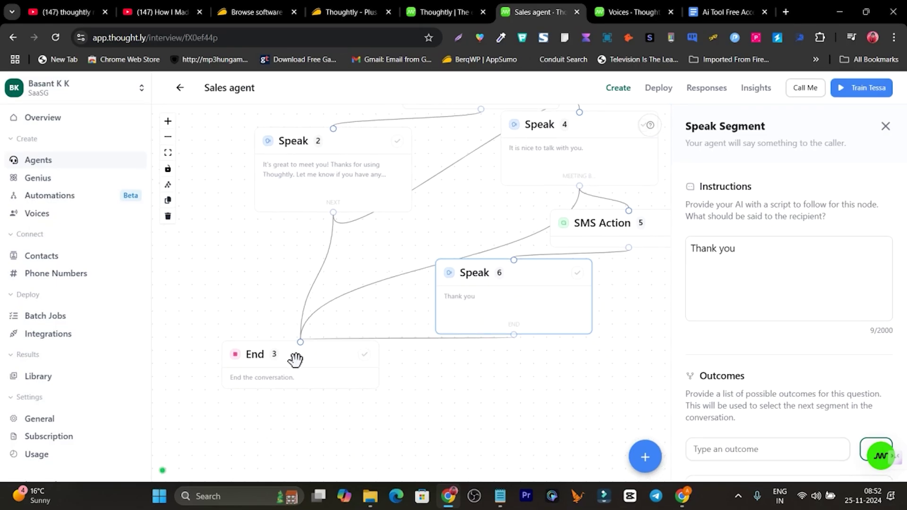
drag(295, 359, 314, 371)
drag(283, 270, 268, 320)
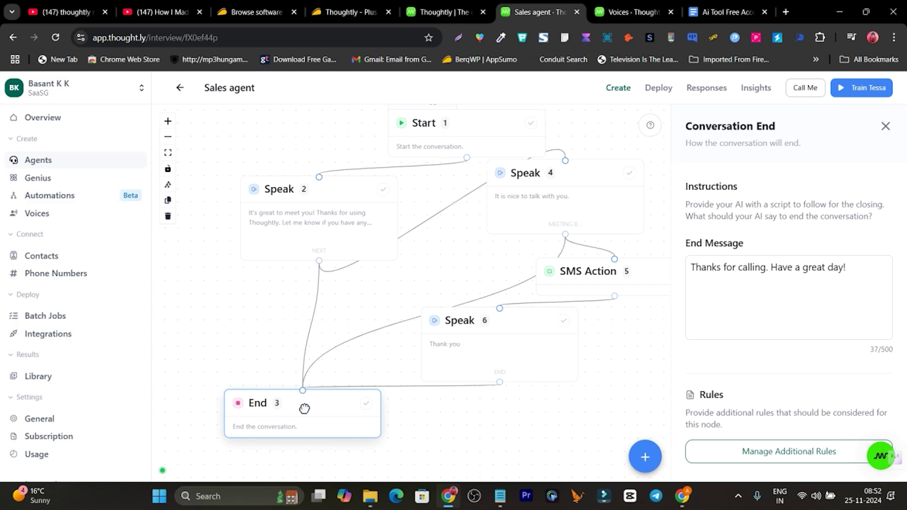
drag(304, 420, 270, 424)
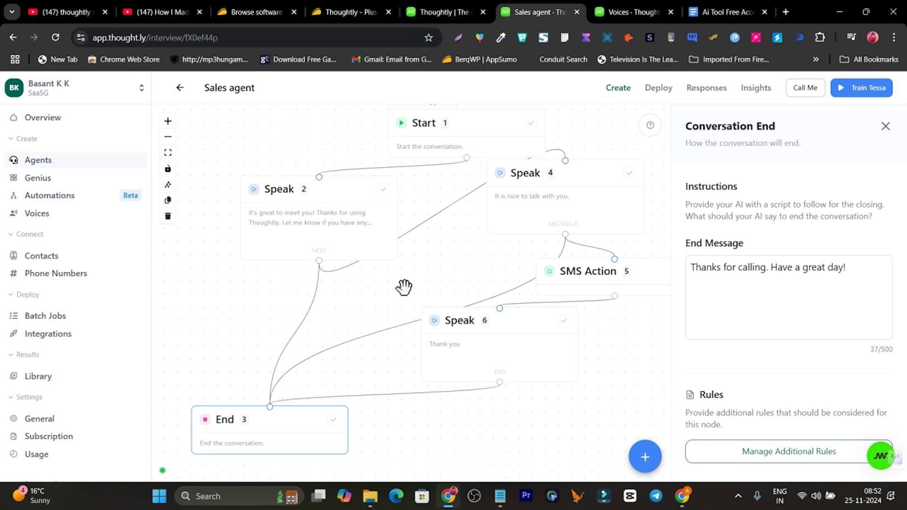
scroll(405, 287, down, 2)
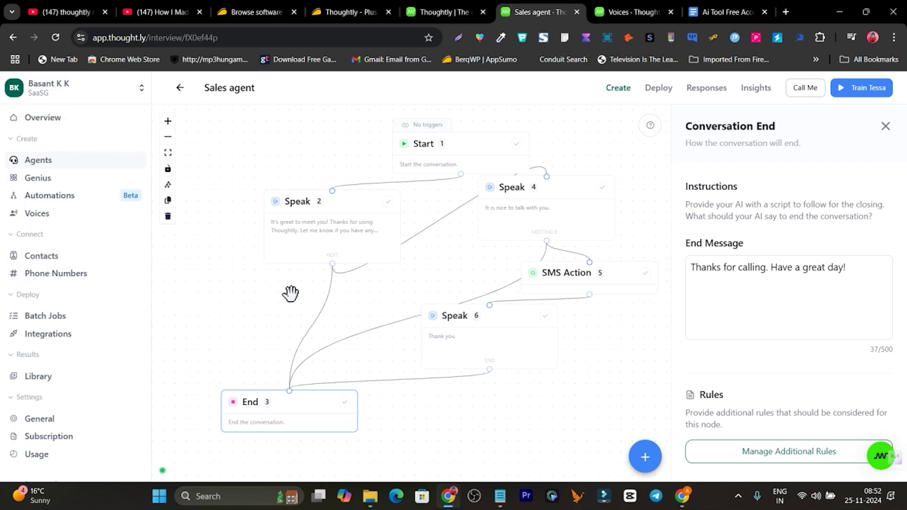
drag(287, 239, 273, 269)
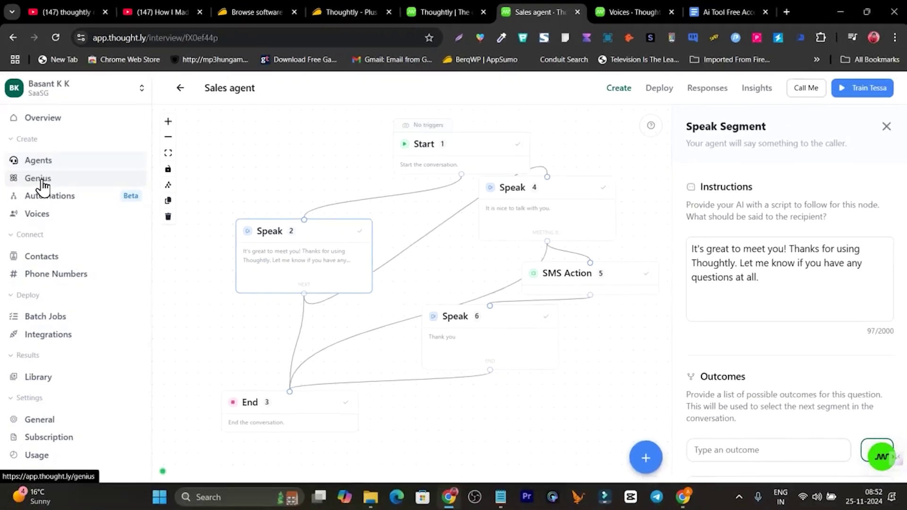
Step: Open the Genius page and read its description of training agents from a website and documents
click(41, 182)
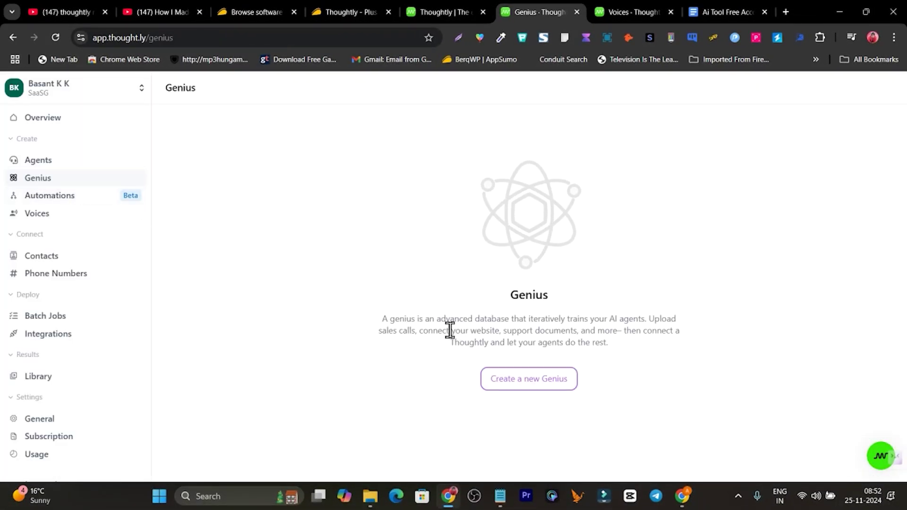
drag(435, 323, 641, 320)
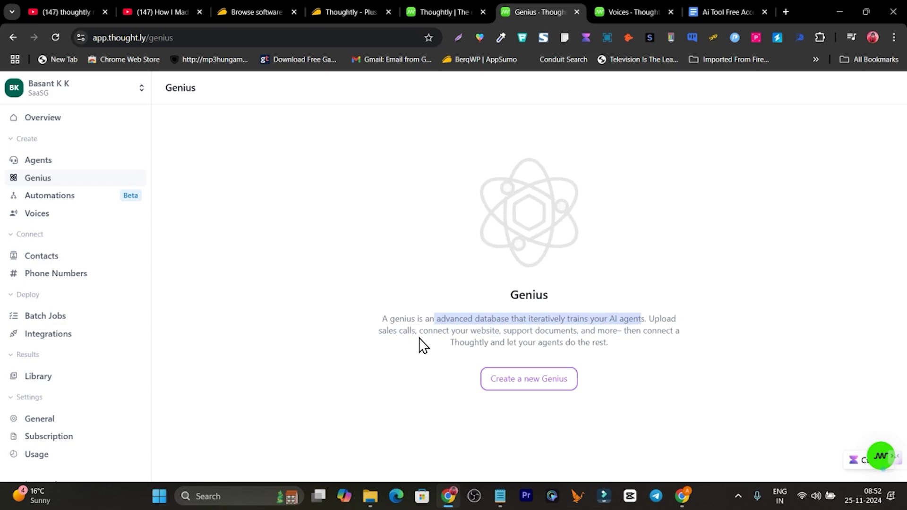
click(483, 336)
double_click(485, 331)
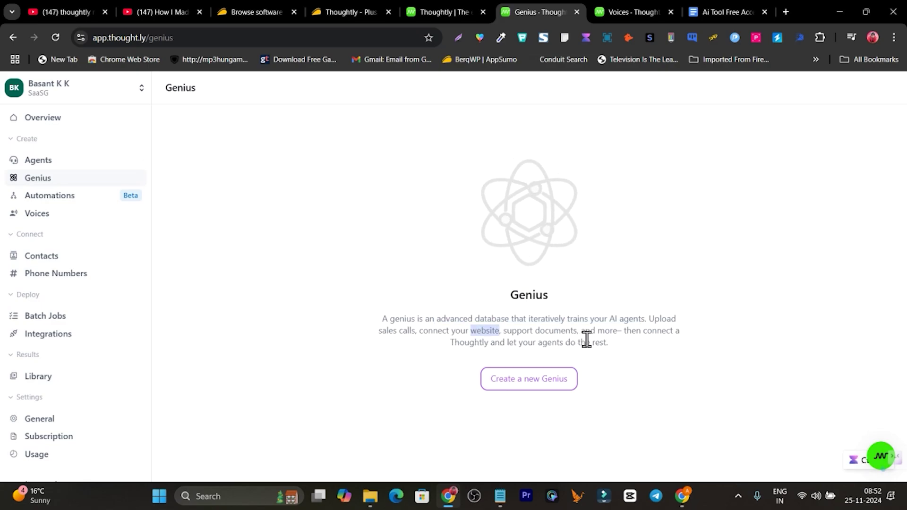
Step: Open the Untitled Automation and inspect the settings of its Keap On Contact Created trigger
click(66, 198)
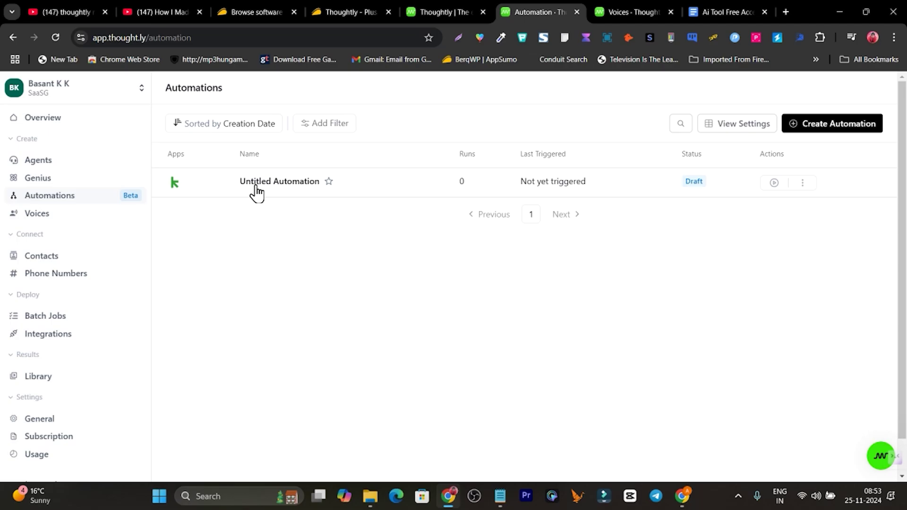
click(257, 192)
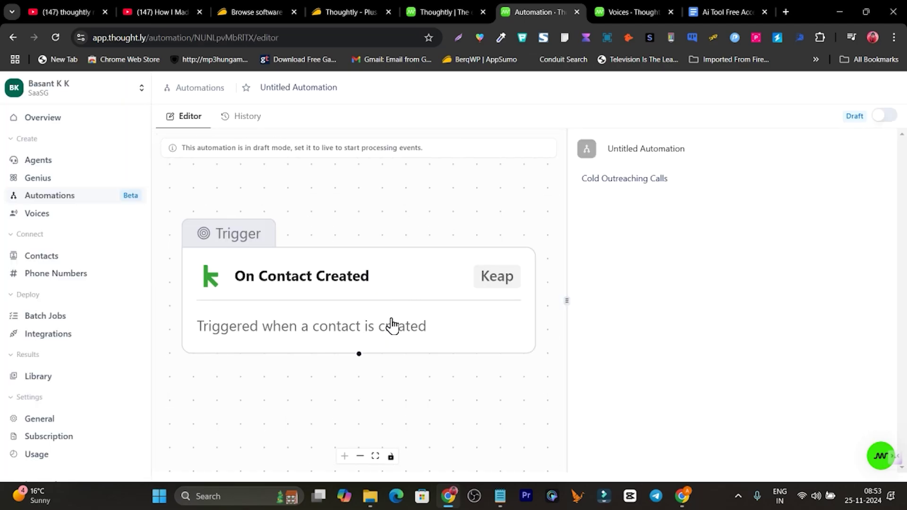
click(382, 296)
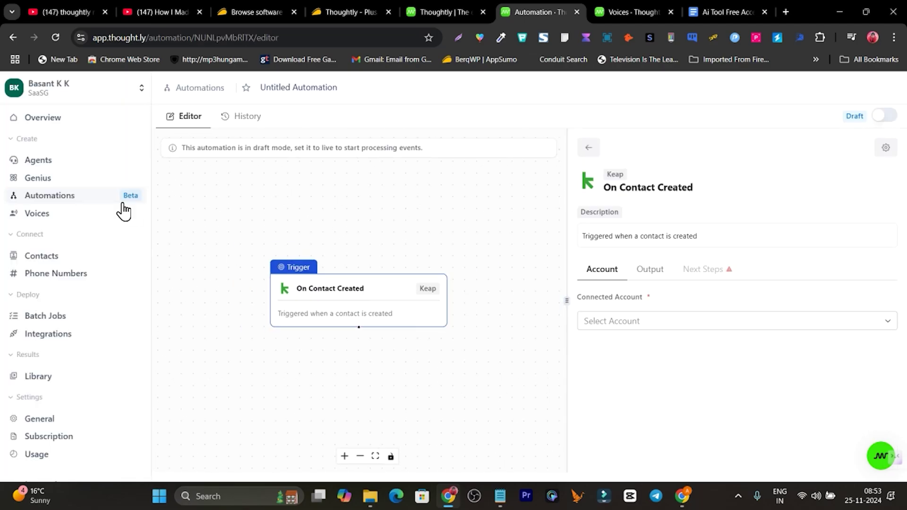
Step: Look over the Voices library and the Contacts list
click(60, 220)
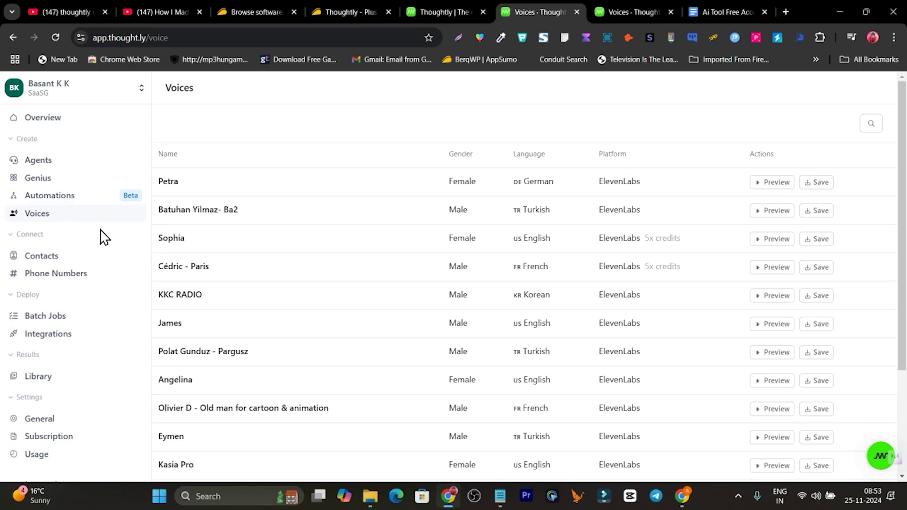
click(52, 258)
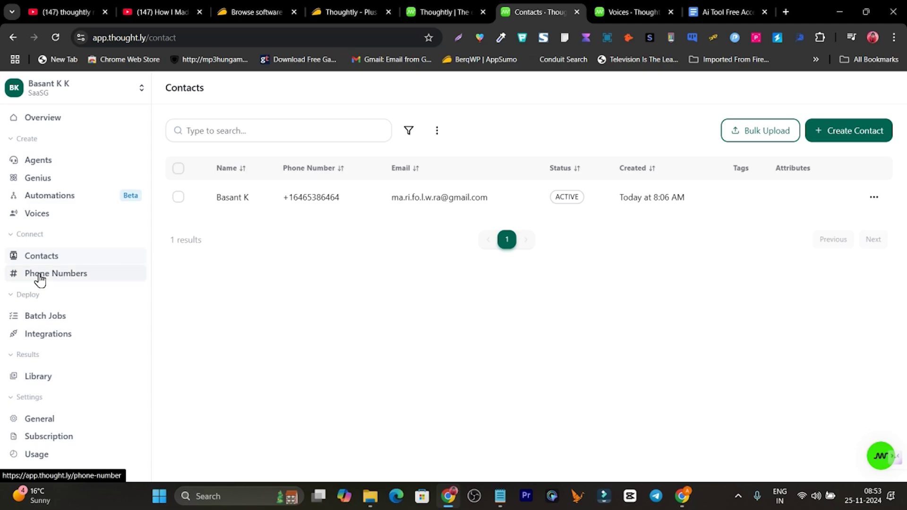
Step: Open the phone number purchase page and browse the US numbers offered
click(80, 279)
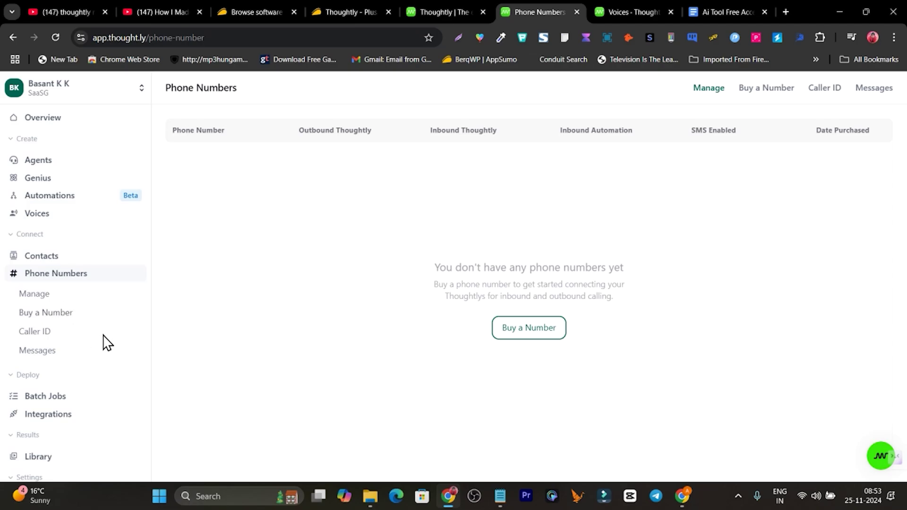
click(512, 333)
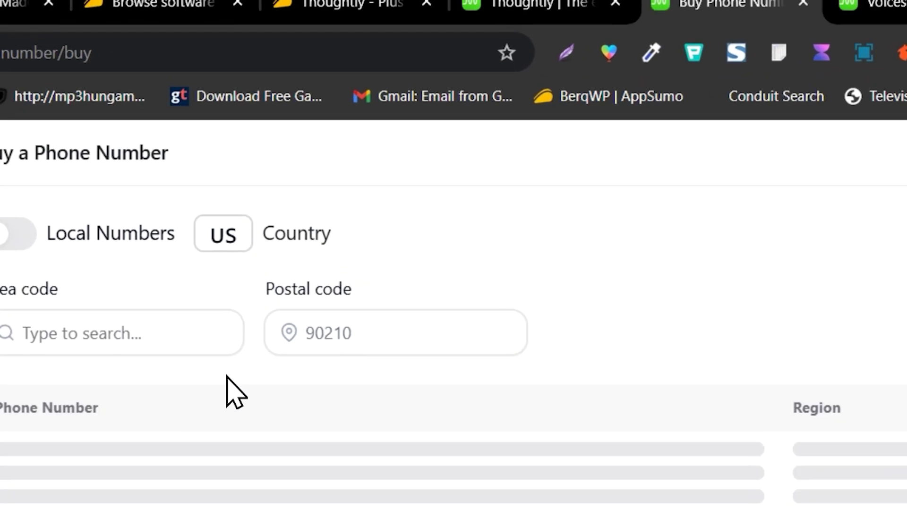
scroll(520, 378, down, 3)
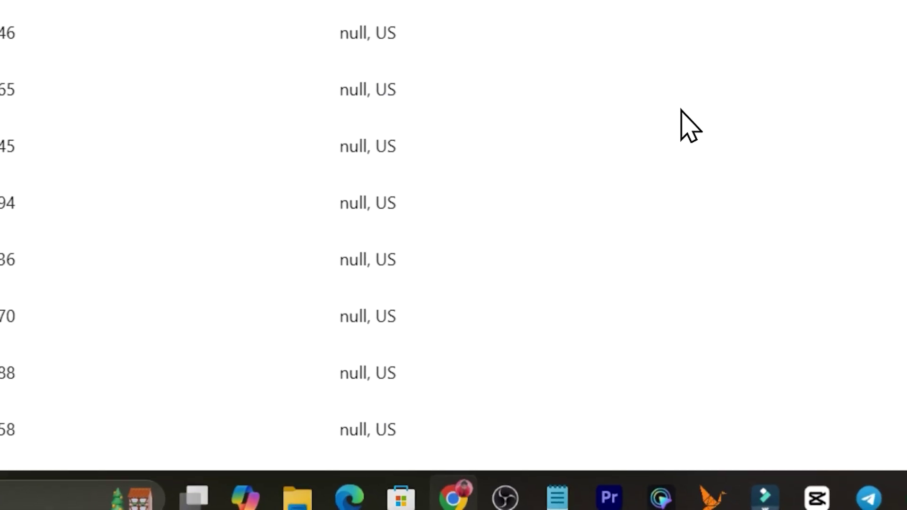
scroll(681, 154, up, 5)
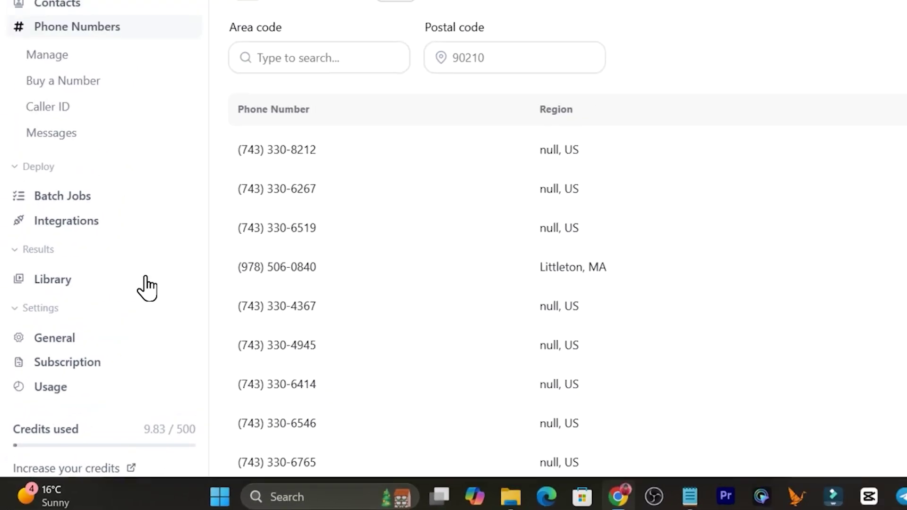
Step: Look over the Integrations page's available apps and Zapier apps, and open the Library of call results
click(97, 220)
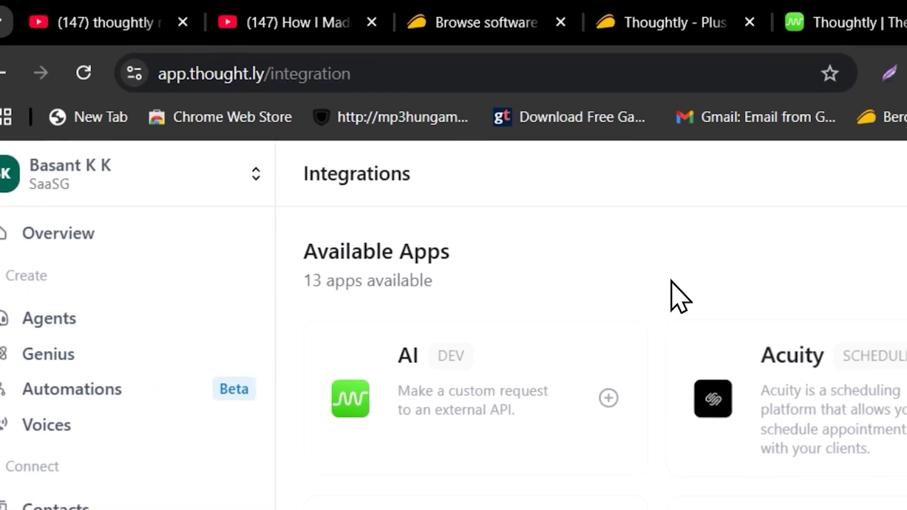
scroll(681, 298, down, 3)
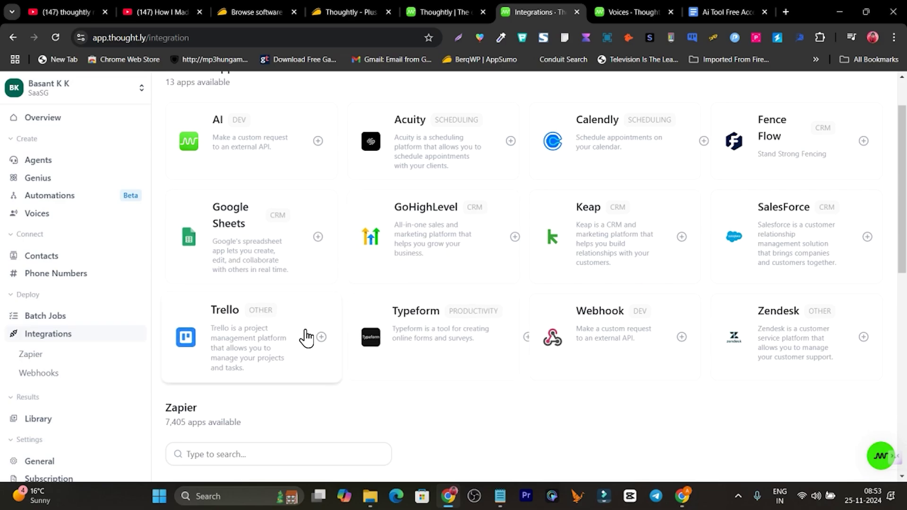
scroll(653, 159, up, 2)
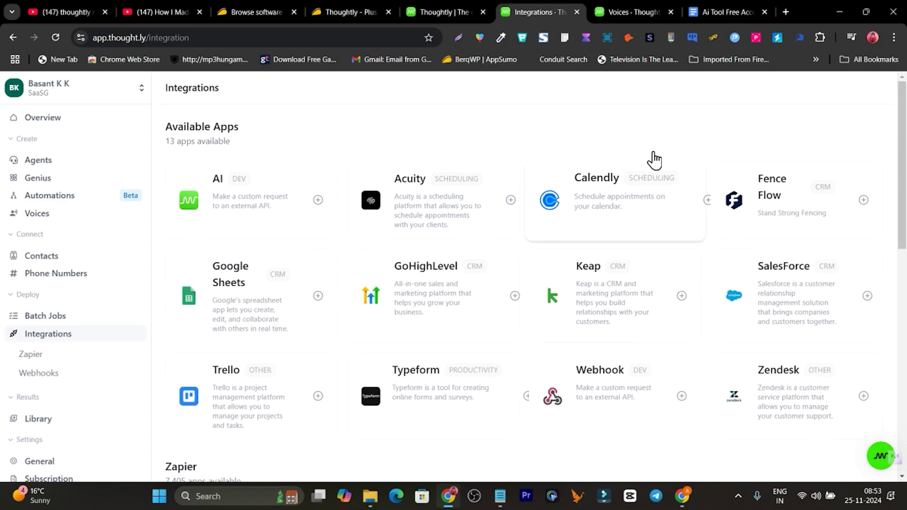
scroll(757, 198, down, 5)
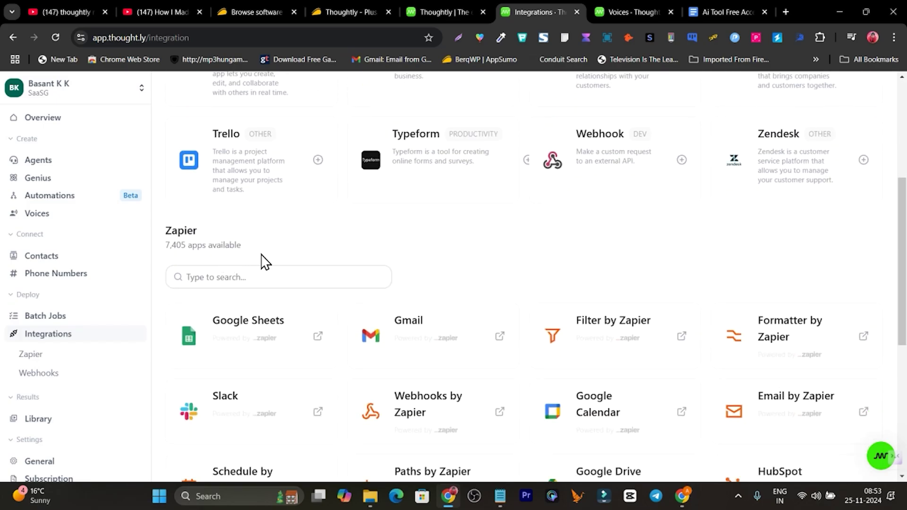
scroll(501, 268, down, 1)
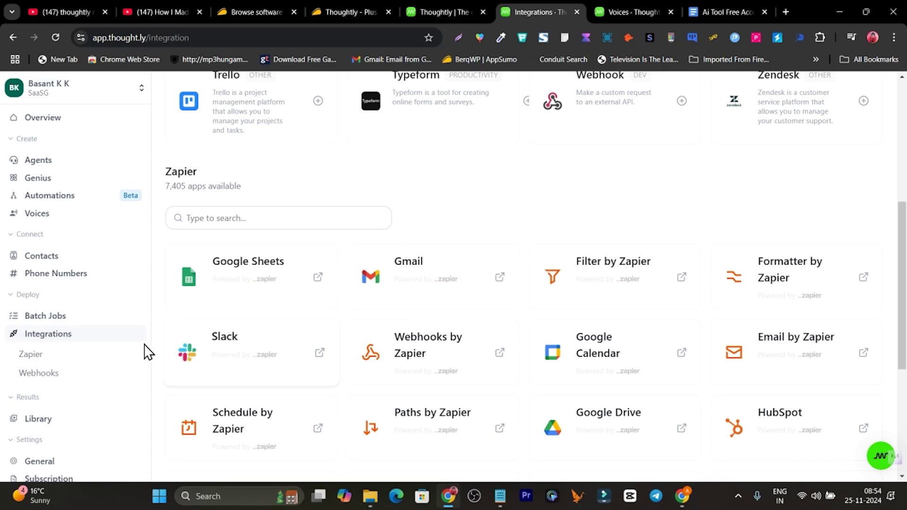
click(57, 425)
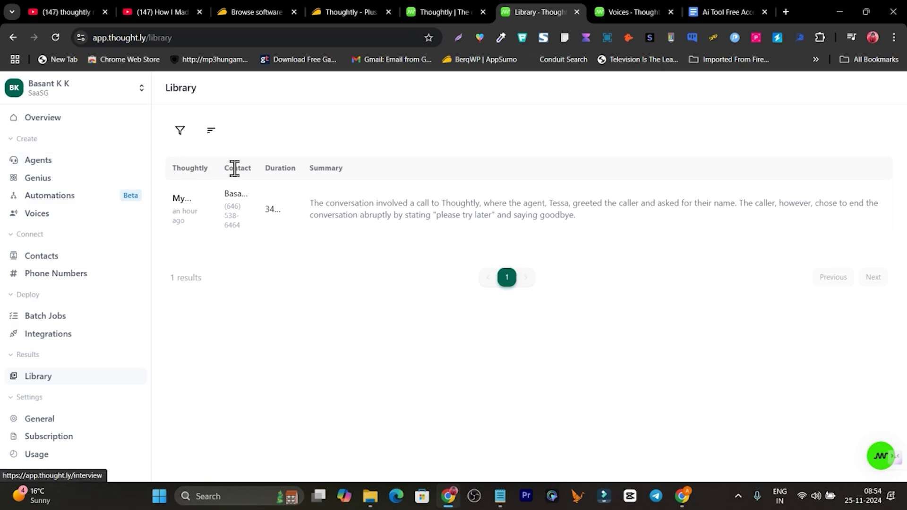
Step: Switch to the AppSumo page for Thoughtly - Plus Exclusive and read the deal overview, TL;DR and At-a-glance sections
click(376, 6)
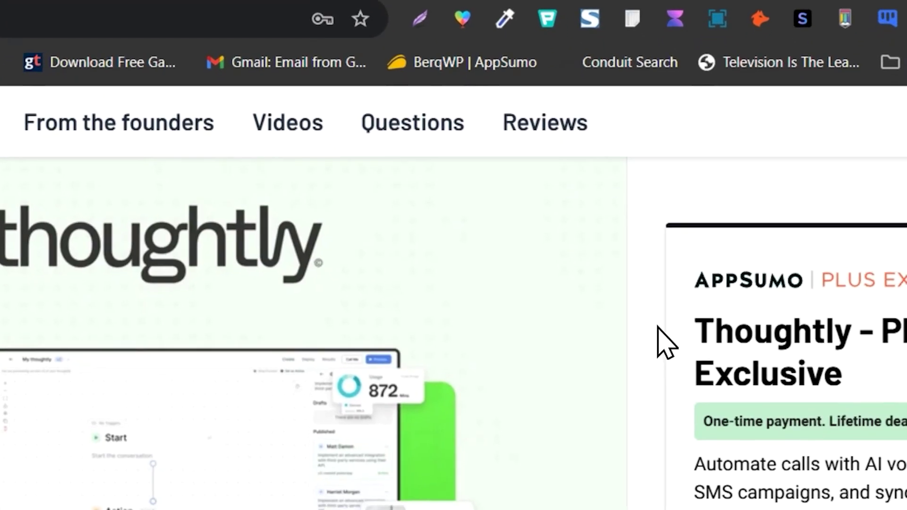
scroll(581, 189, up, 3)
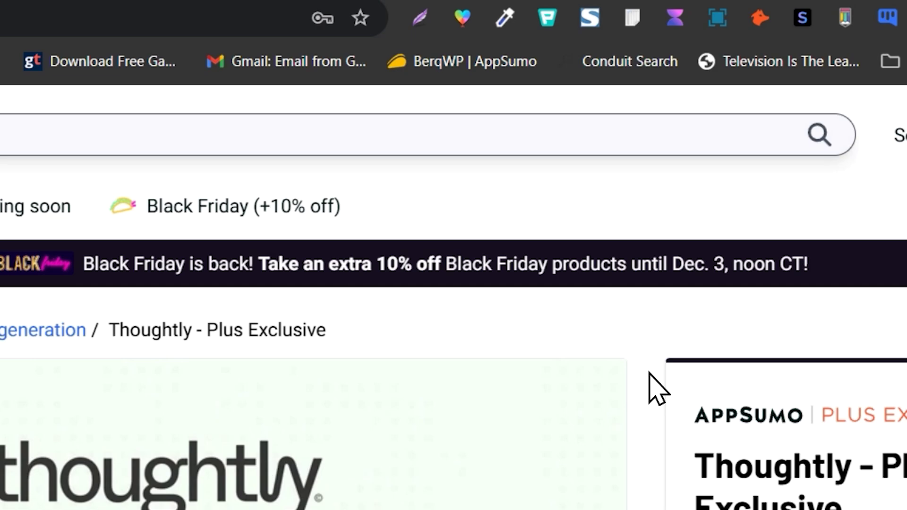
scroll(660, 388, down, 3)
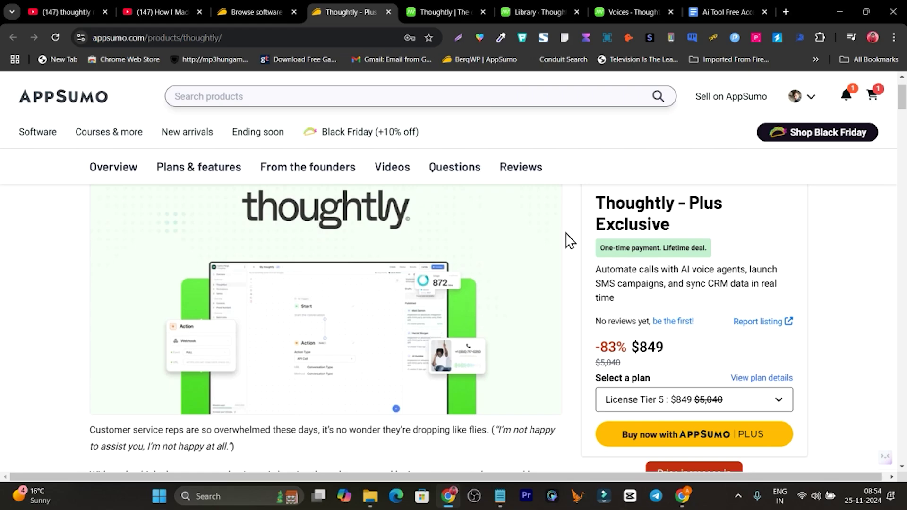
scroll(571, 241, down, 5)
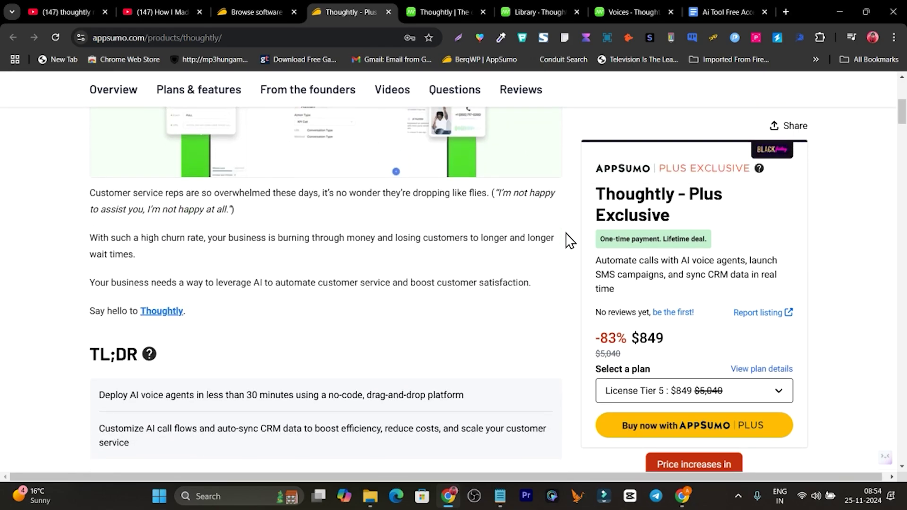
scroll(570, 241, down, 2)
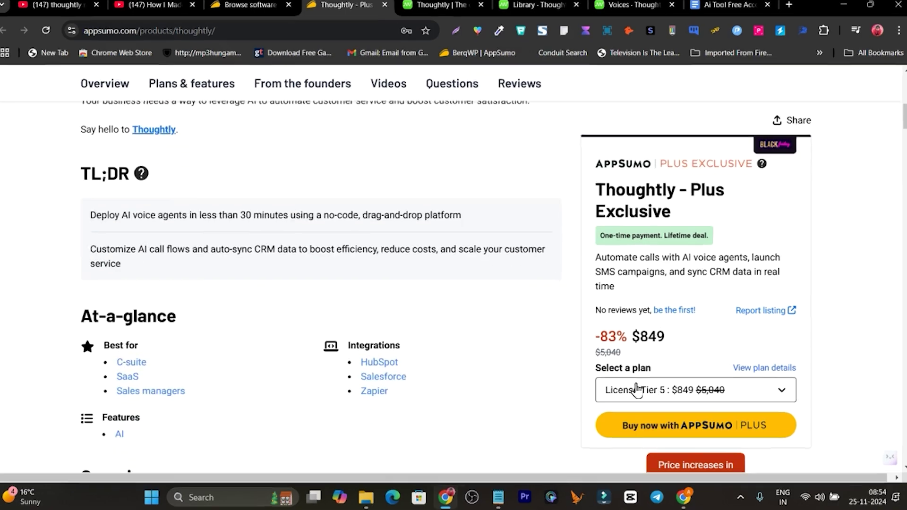
Step: Select License Tier 1 as the plan for the Thoughtly deal
click(636, 390)
click(651, 416)
click(681, 379)
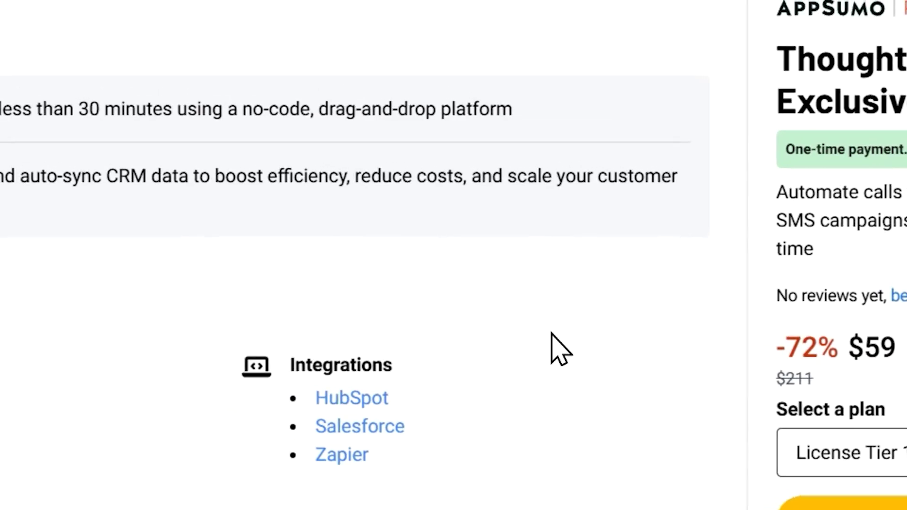
Step: Go to the deal's plans and features section and read the terms and the features included in all plans
click(222, 132)
scroll(302, 321, down, 5)
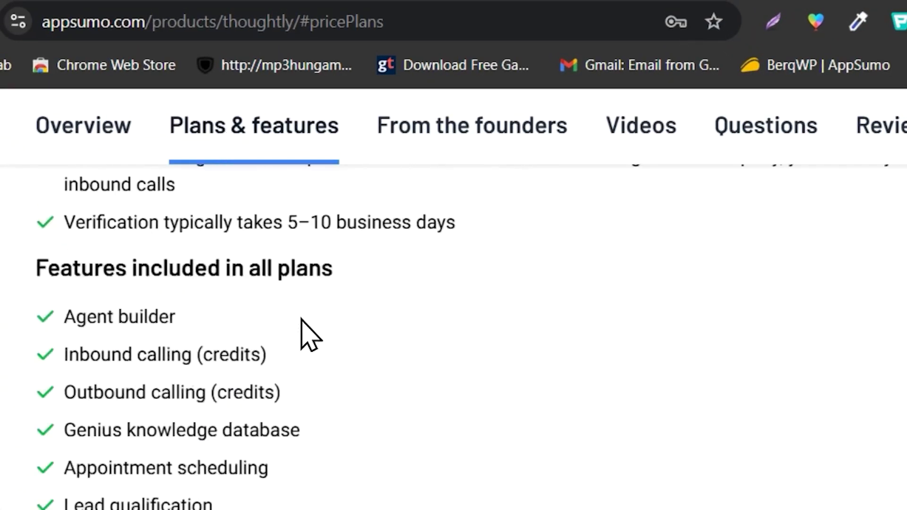
scroll(301, 319, down, 5)
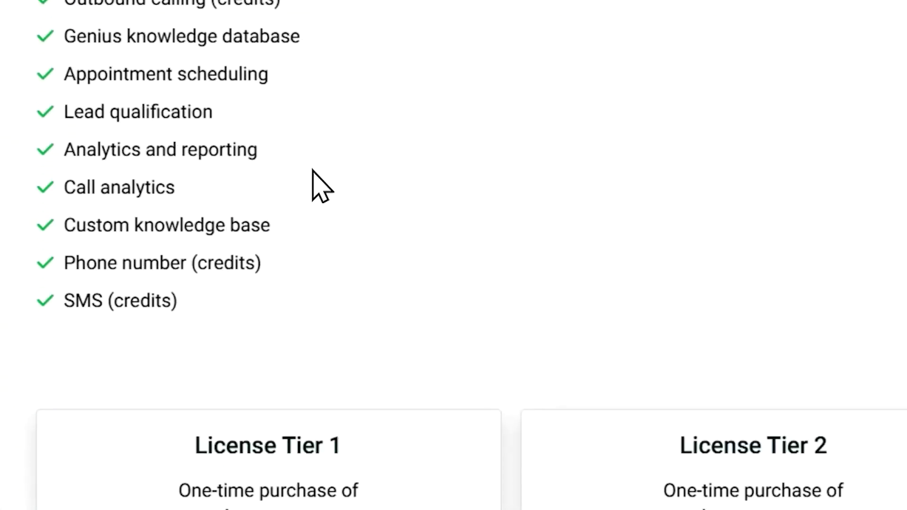
scroll(313, 177, up, 10)
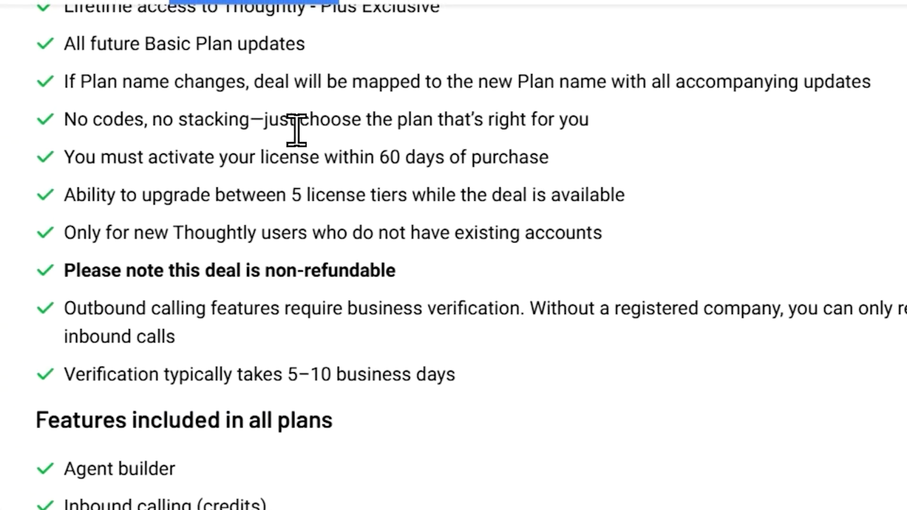
scroll(297, 130, down, 4)
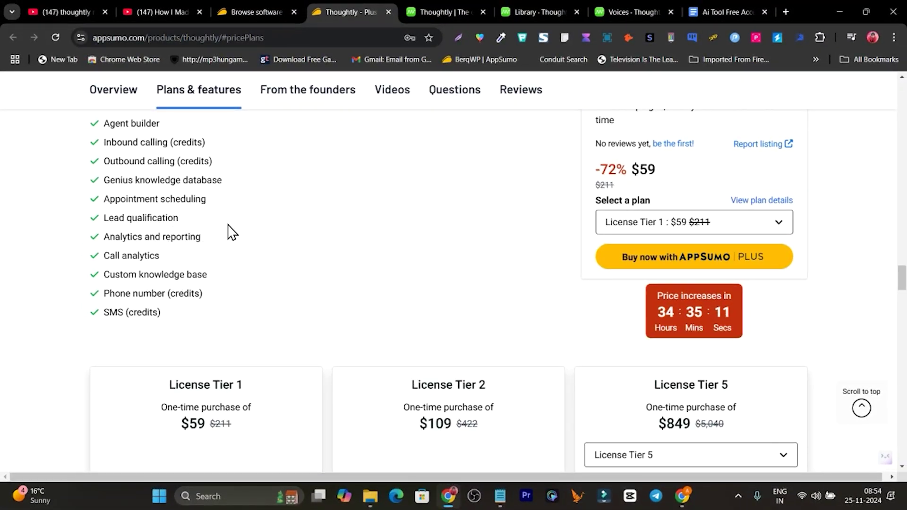
scroll(240, 229, down, 1)
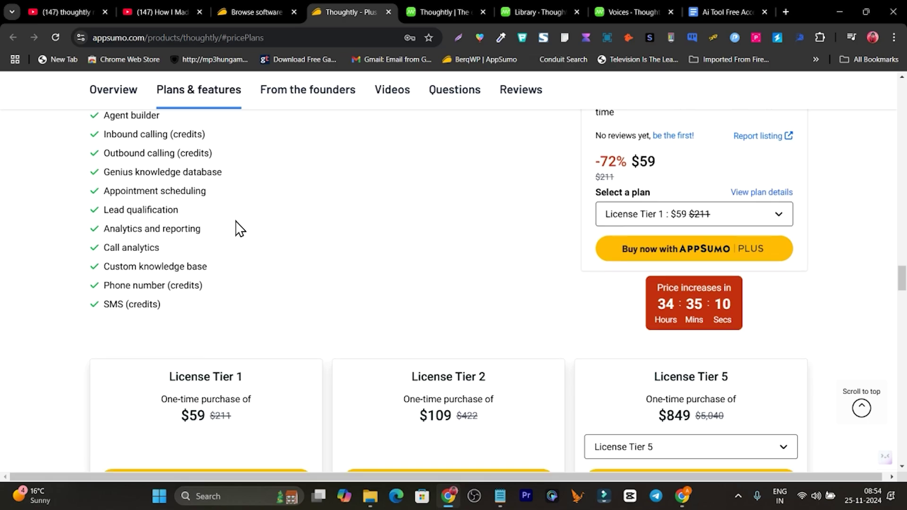
Step: Examine the license tier cards and highlight the monthly credits line of License Tier 1
scroll(240, 229, down, 1)
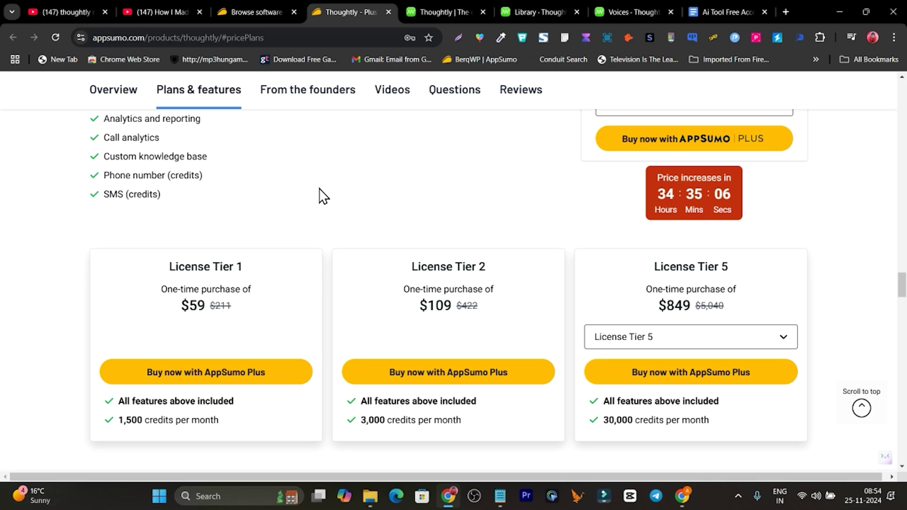
scroll(283, 191, down, 1)
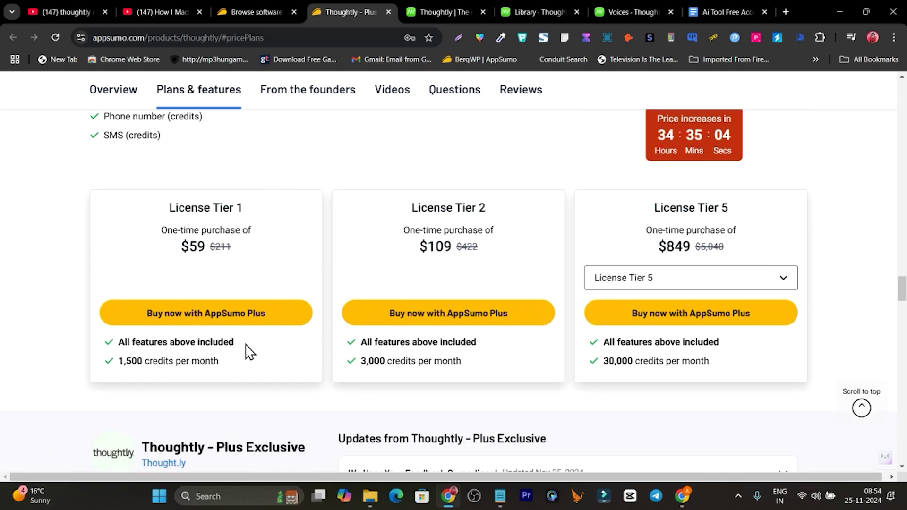
drag(208, 370, 126, 369)
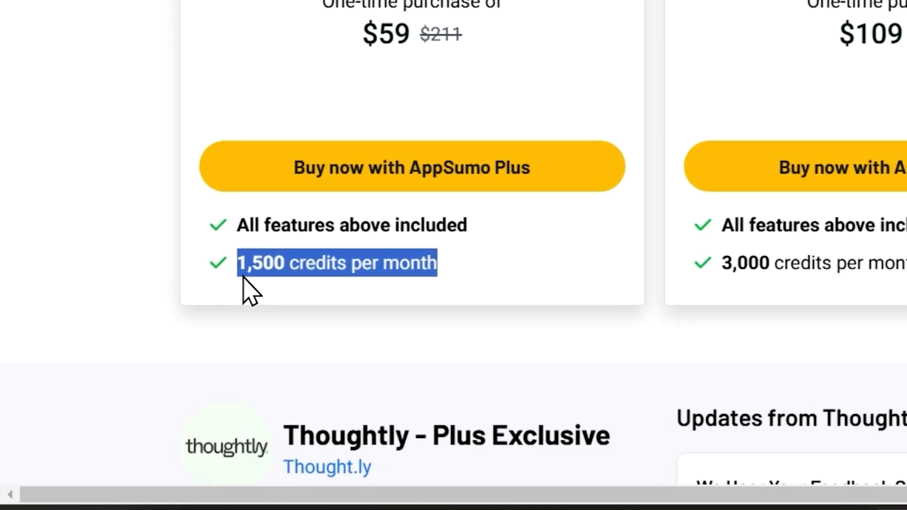
click(163, 361)
Step: Browse the founder details, helpful links and video section down to the buyer questions about the deal
scroll(607, 263, down, 10)
scroll(476, 264, down, 4)
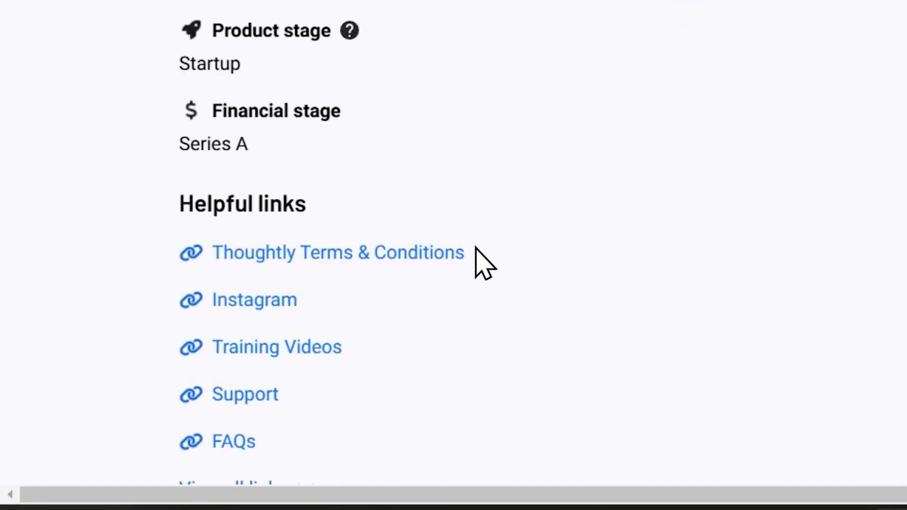
scroll(476, 247, down, 10)
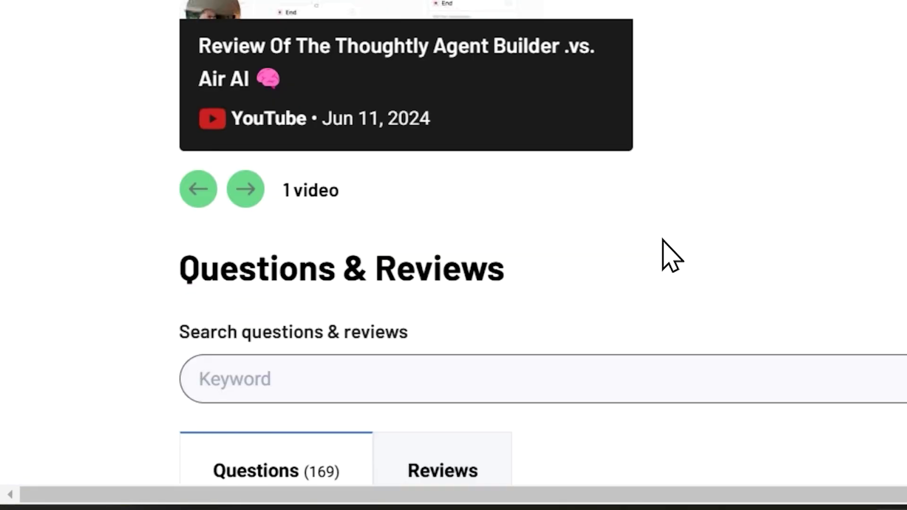
scroll(398, 333, down, 5)
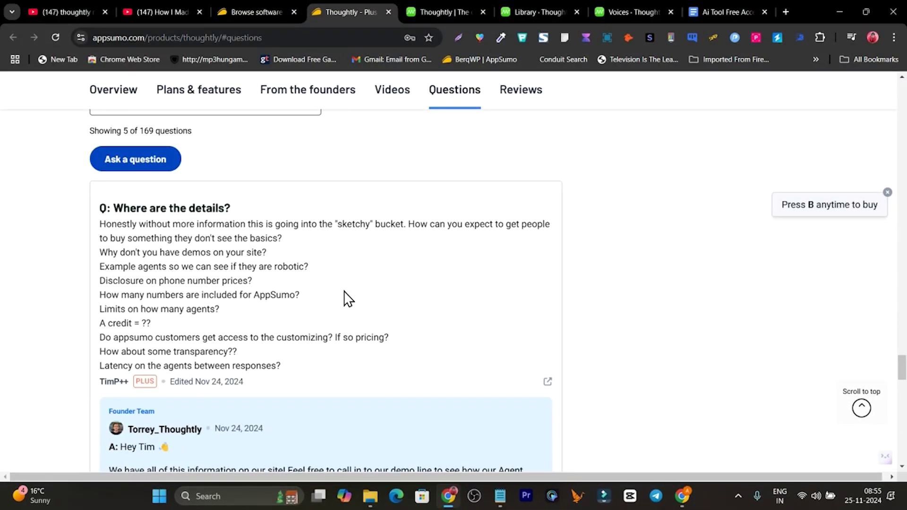
Step: Return to the license tier cards to compare their prices and monthly credits
scroll(469, 301, up, 6)
scroll(425, 316, up, 10)
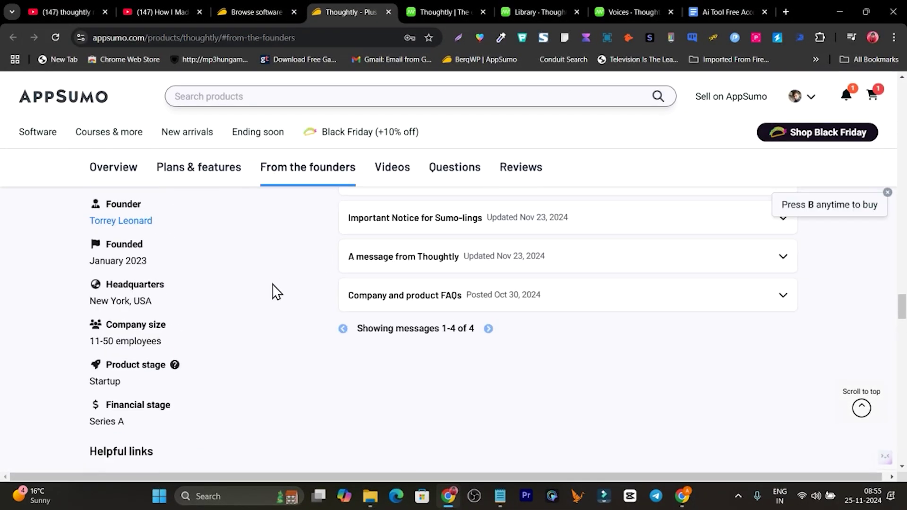
scroll(302, 298, up, 5)
scroll(325, 308, up, 3)
scroll(340, 293, down, 2)
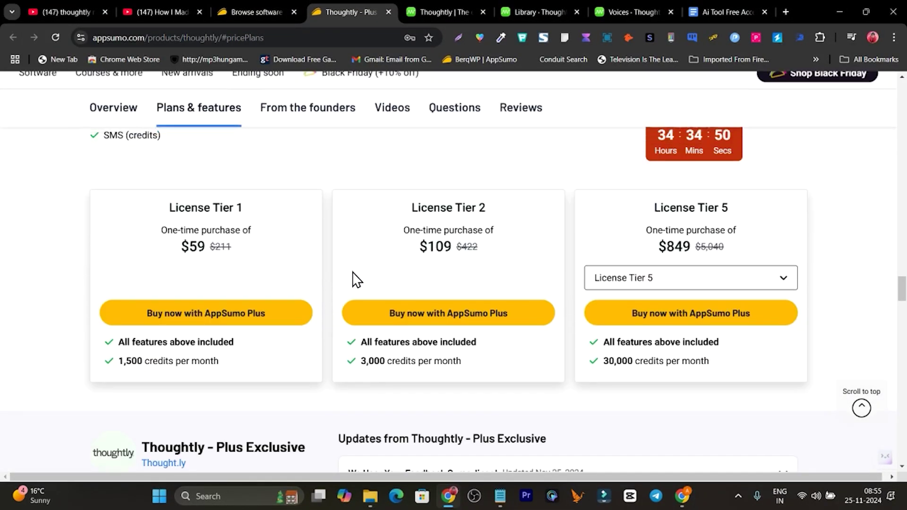